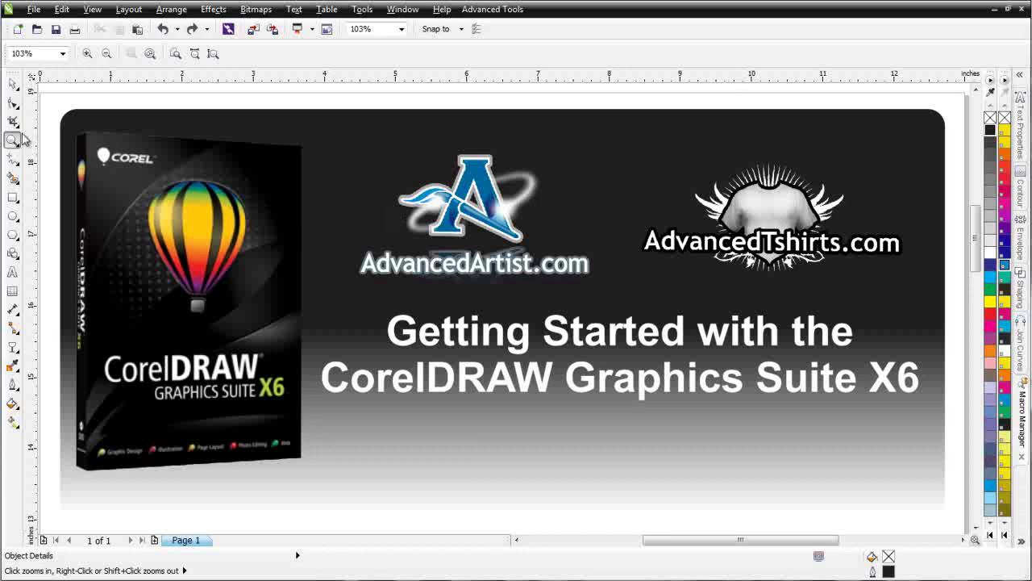
Move the fourth column's first gray swatch out over the header's title text to test its transparency, and undo the moves.
right_click(516, 273)
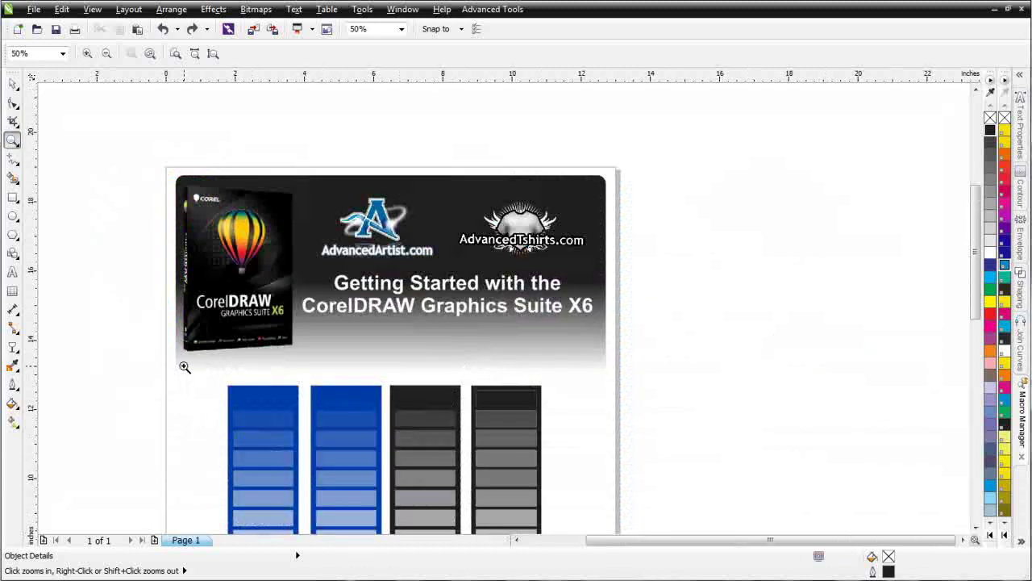
drag(168, 357, 607, 512)
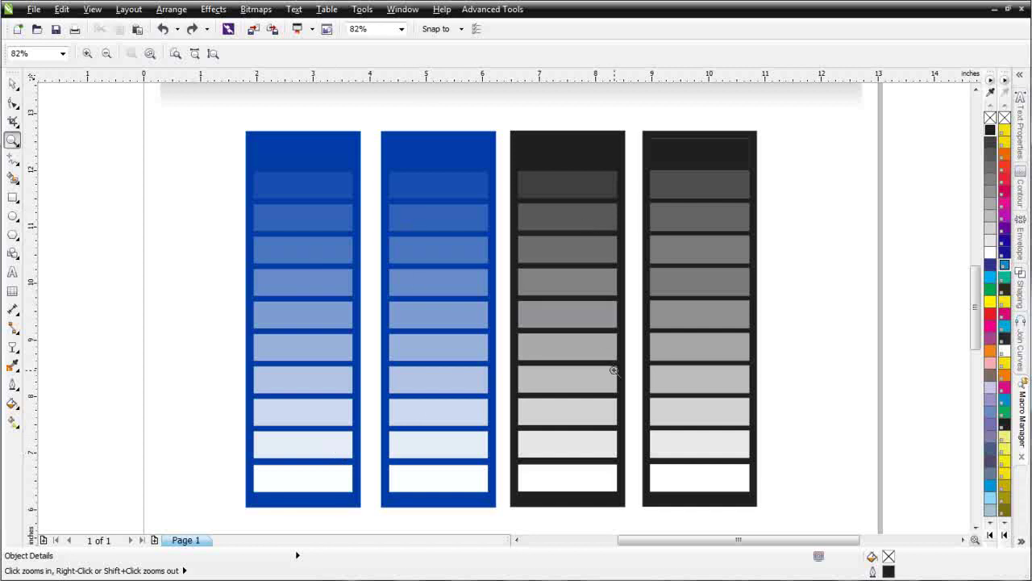
click(12, 83)
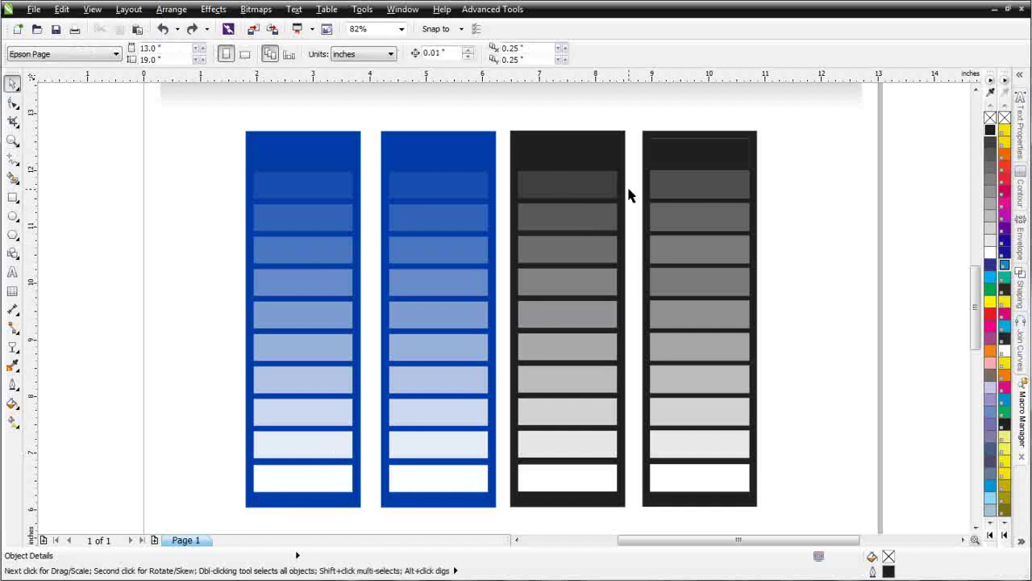
click(688, 186)
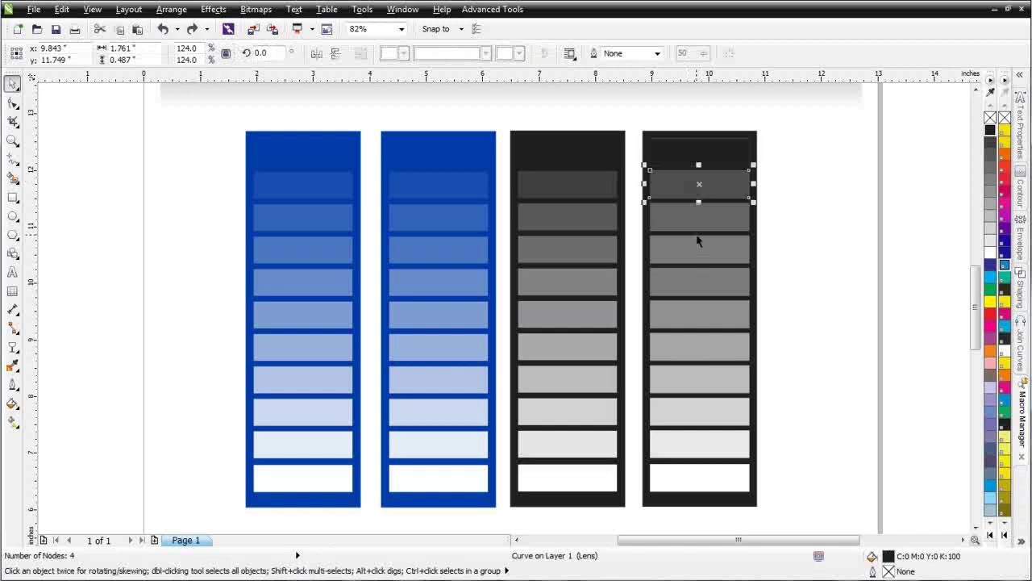
drag(700, 184, 845, 107)
scroll(858, 105, up, 3)
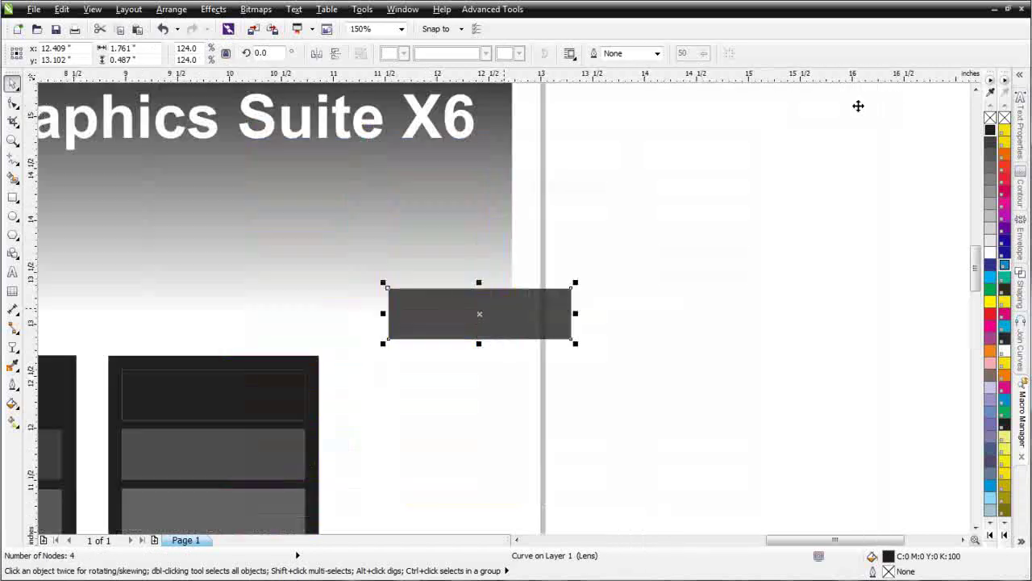
drag(487, 331, 462, 138)
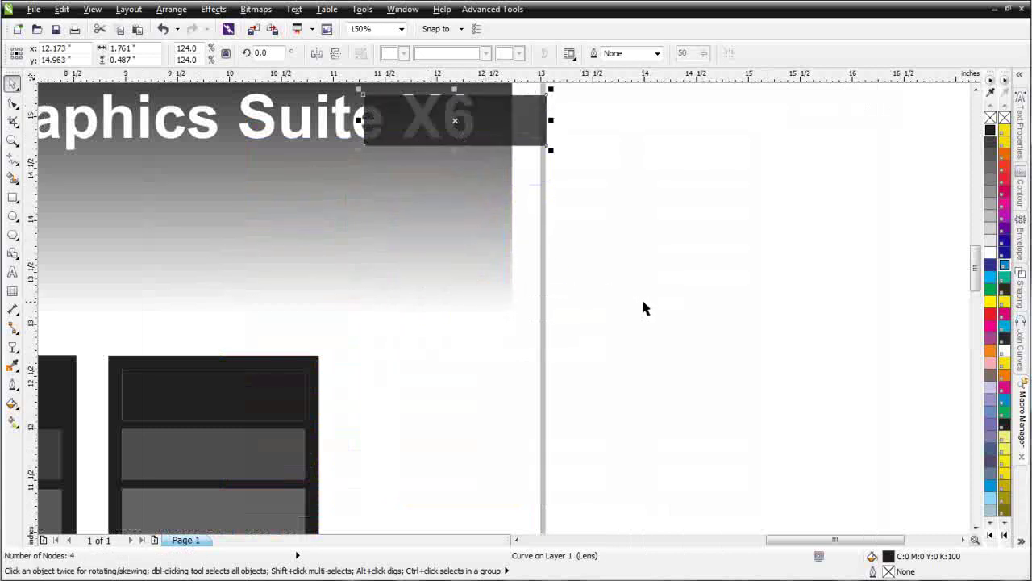
key(ctrl+z)
key(ctrl+z)
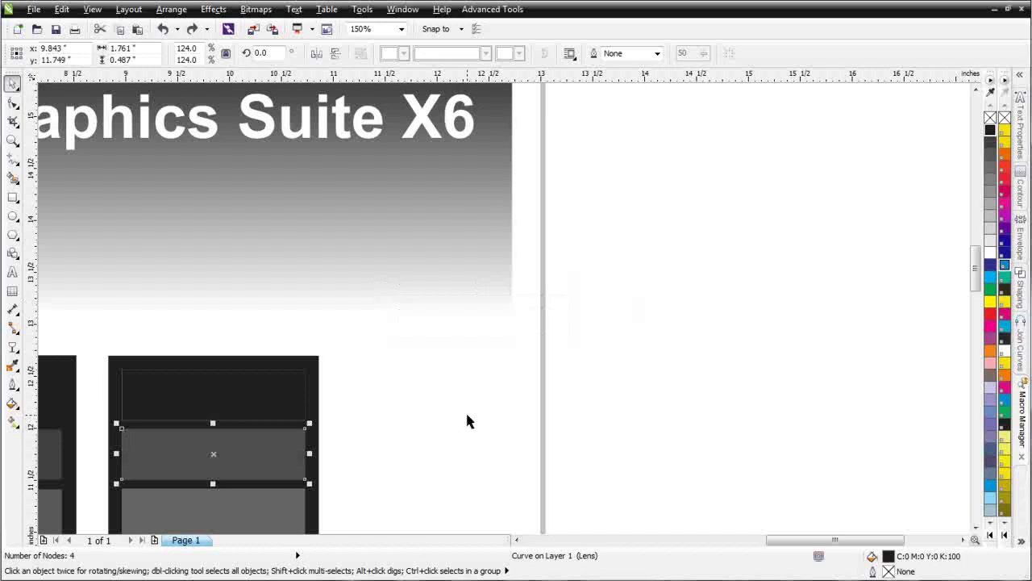
Try placing the fourth column's first gray swatch on the blank page area beside the column, and undo it.
scroll(517, 274, down, 5)
drag(466, 316, 516, 320)
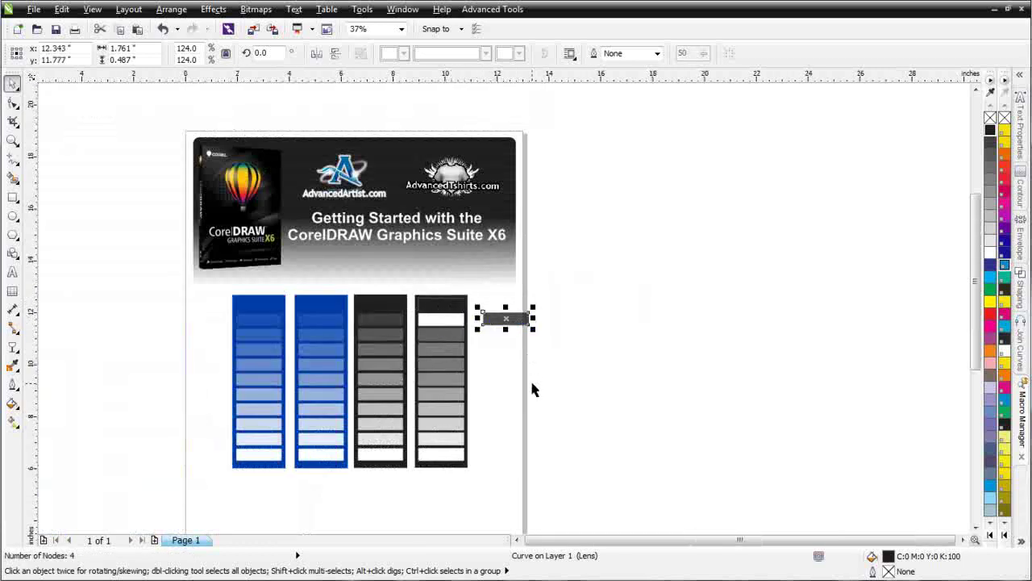
key(ctrl+z)
key(ctrl+z)
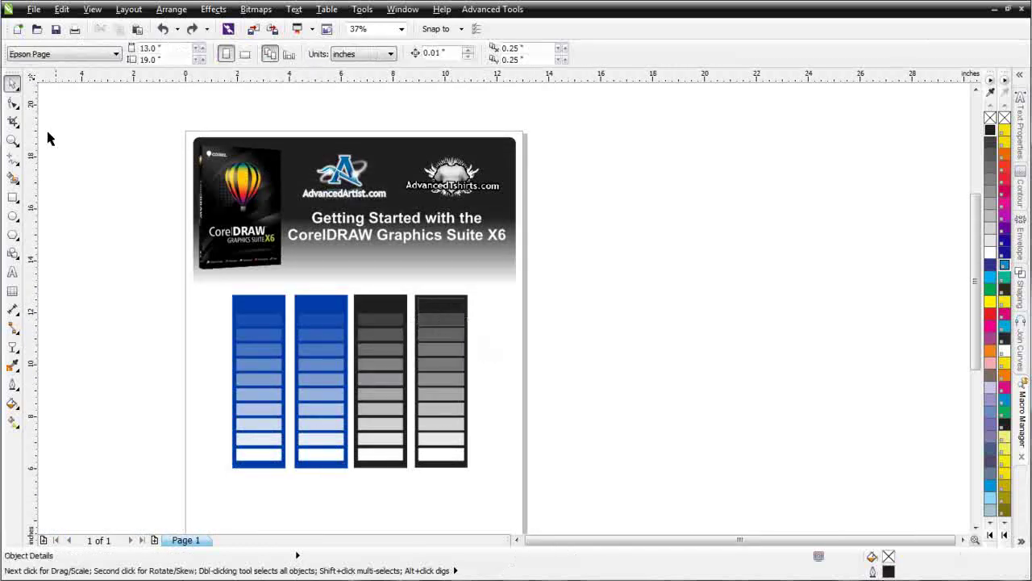
Convert all objects of the first blue column to a 300 dpi CMYK Color (32-bit) bitmap without a transparent background.
click(13, 139)
drag(169, 265, 555, 491)
click(13, 84)
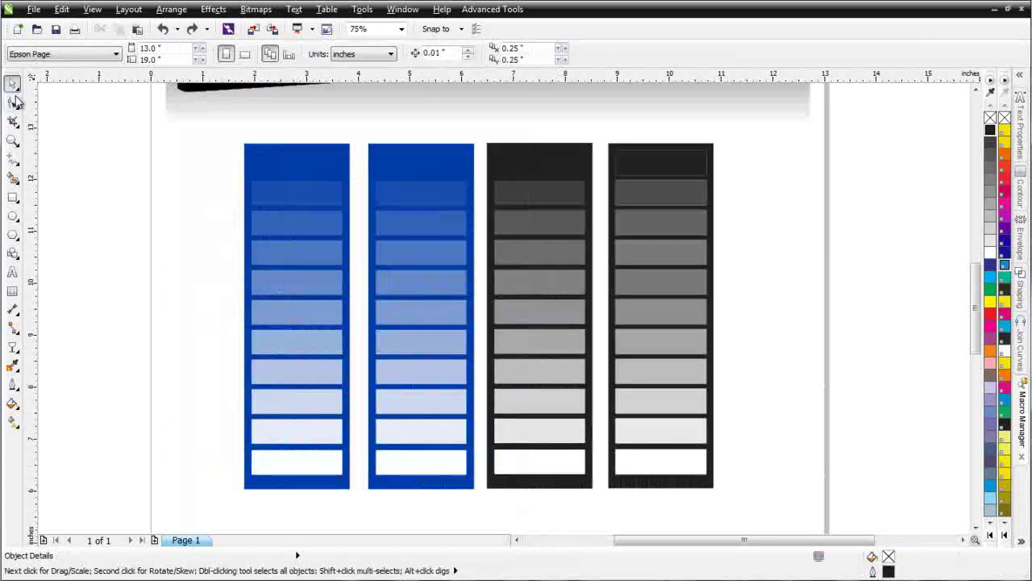
drag(112, 117, 363, 500)
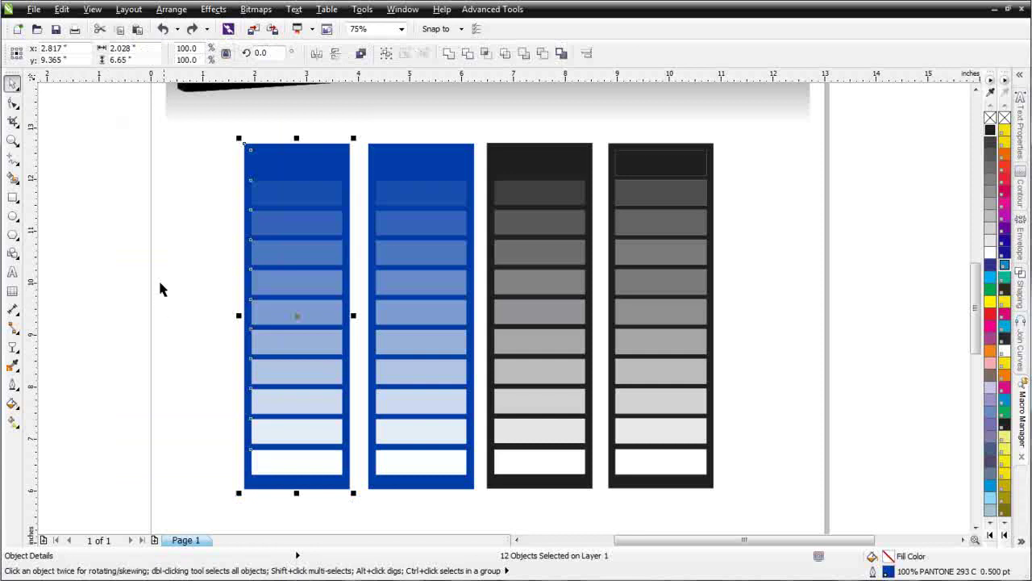
click(250, 9)
click(257, 30)
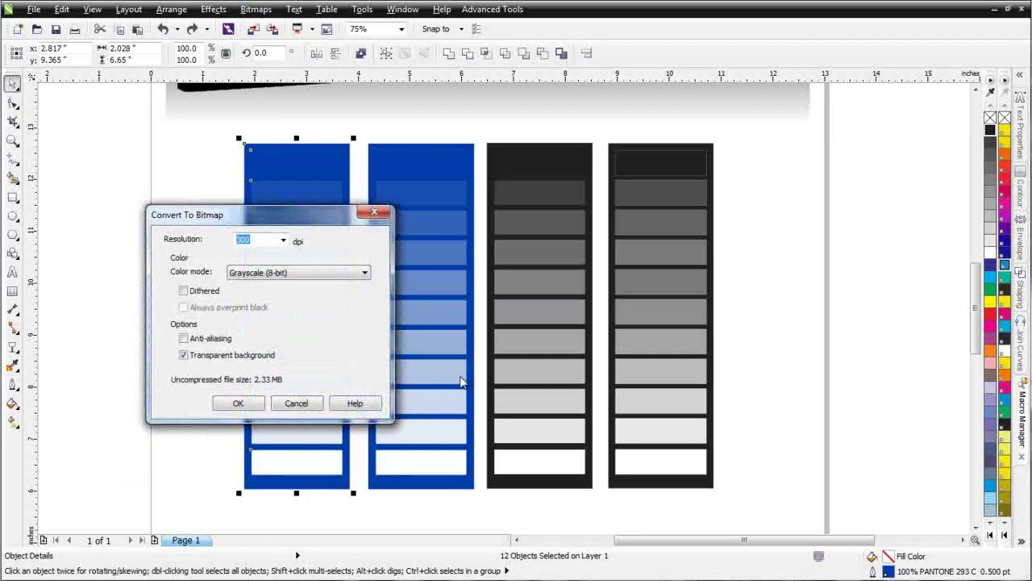
click(370, 274)
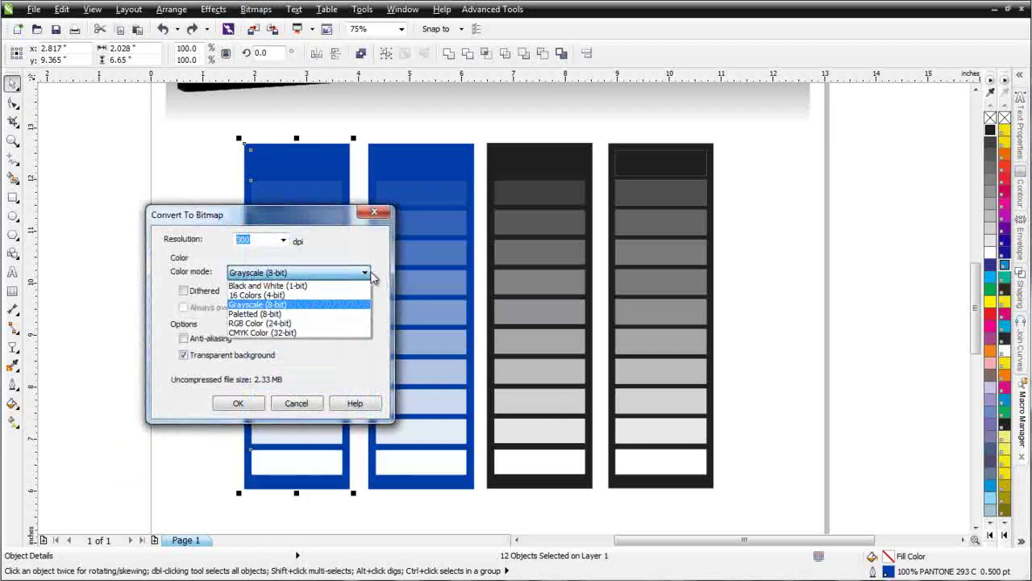
click(347, 332)
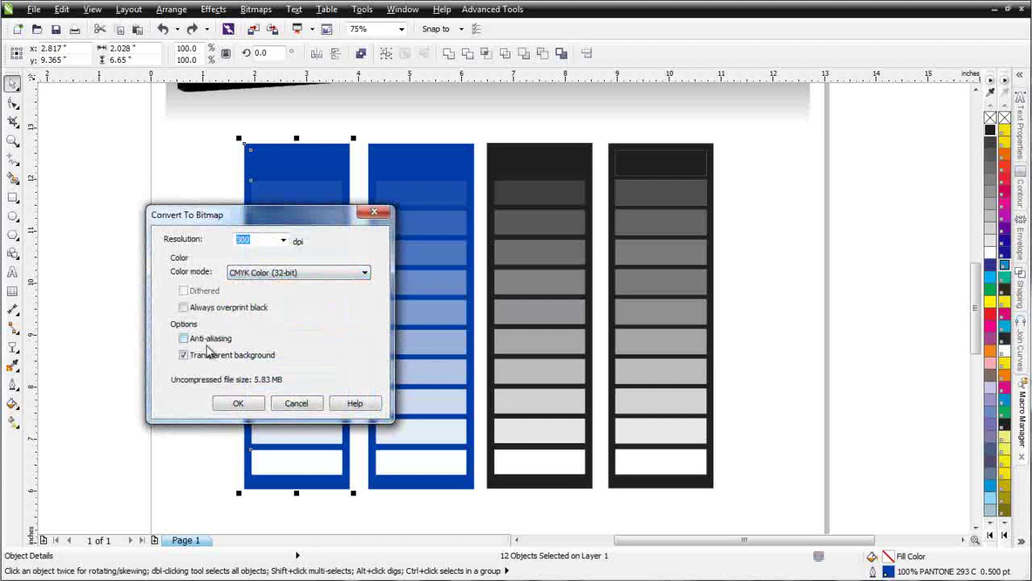
click(184, 356)
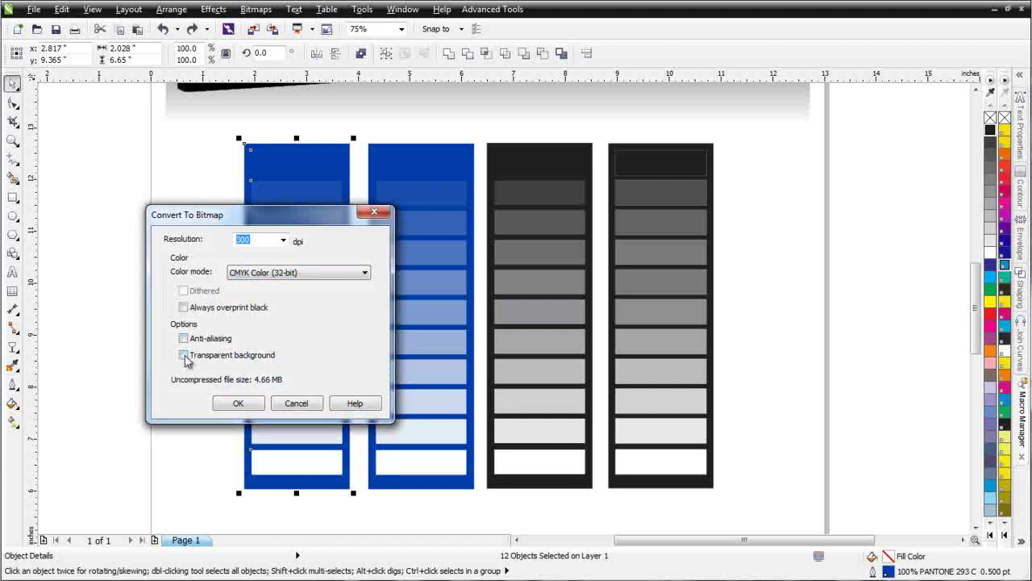
click(238, 403)
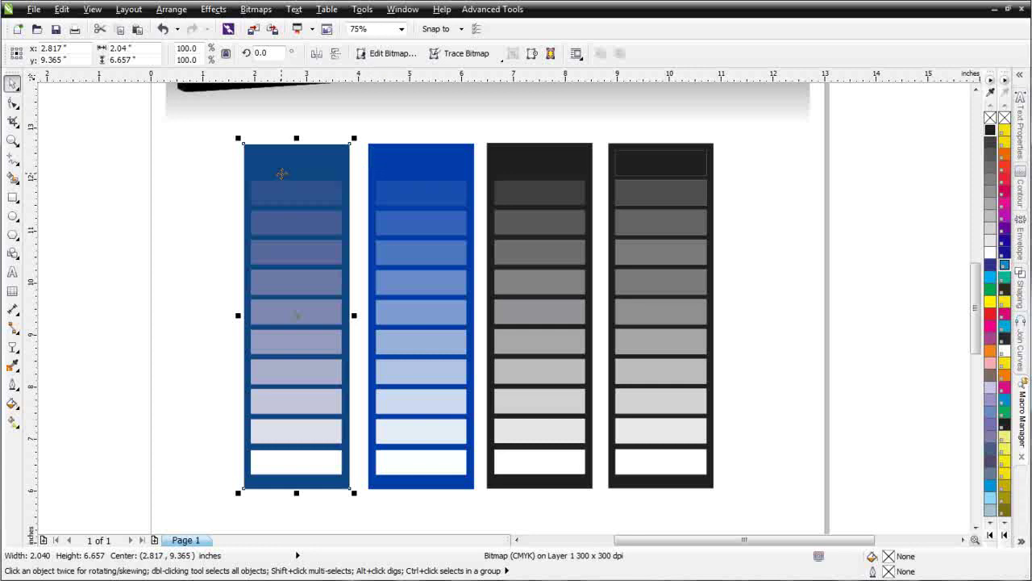
Convert all objects of the second blue column to a 300 dpi RGB Color (24-bit) bitmap.
drag(500, 515, 350, 135)
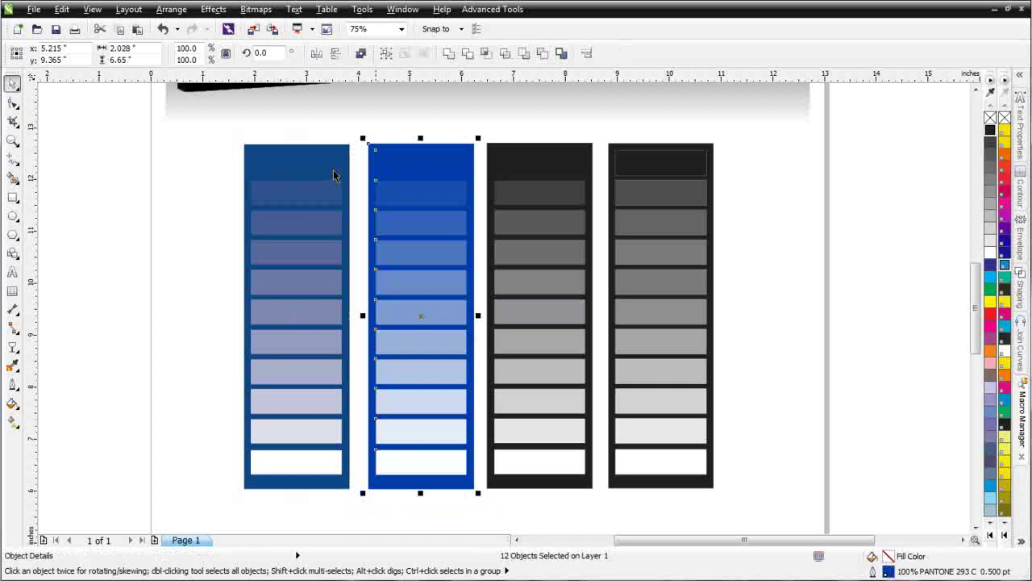
click(257, 10)
click(270, 27)
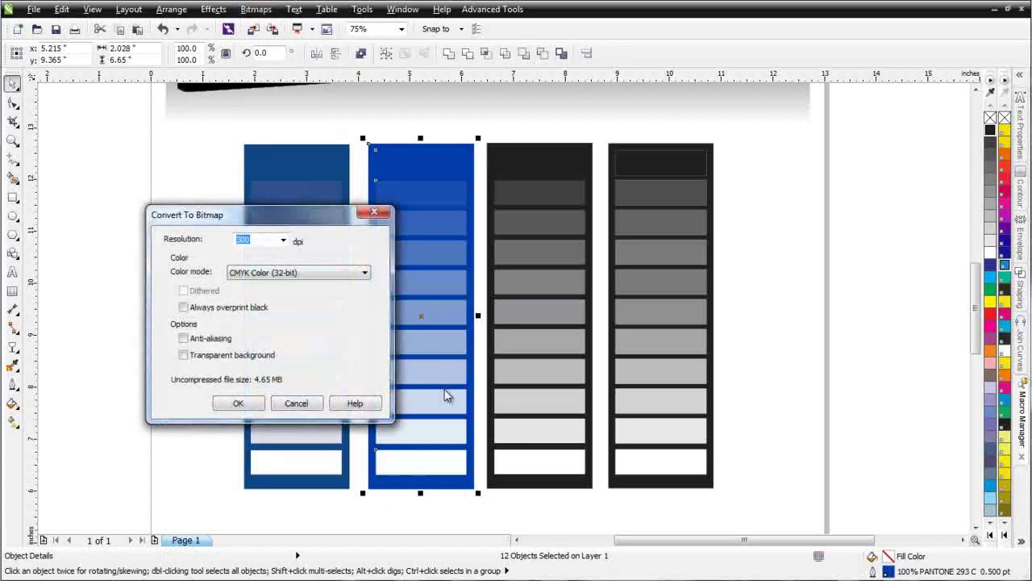
click(368, 270)
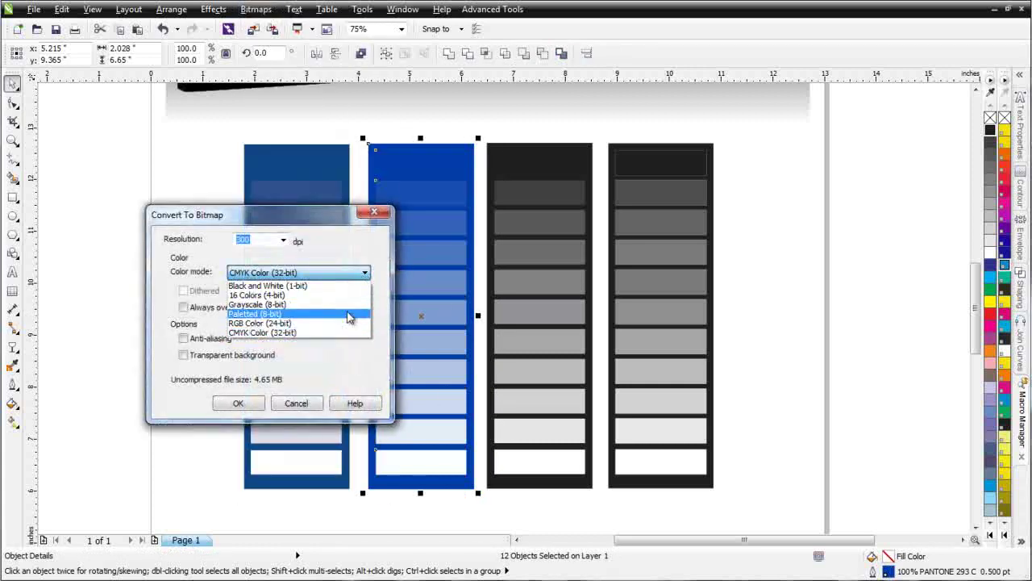
click(274, 329)
click(239, 404)
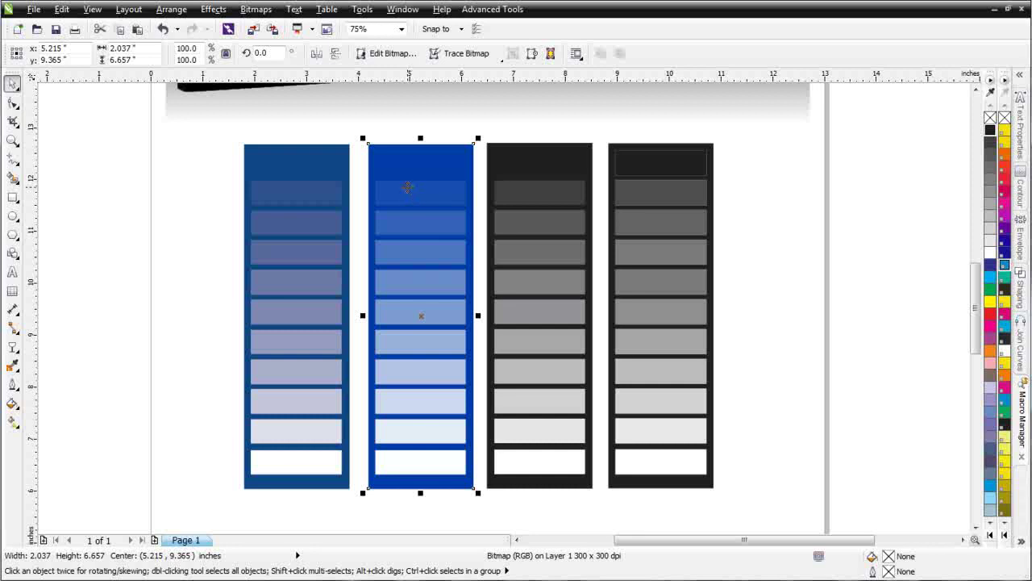
Convert all objects of the first black column to a 300 dpi Grayscale (8-bit) bitmap.
drag(617, 515, 456, 137)
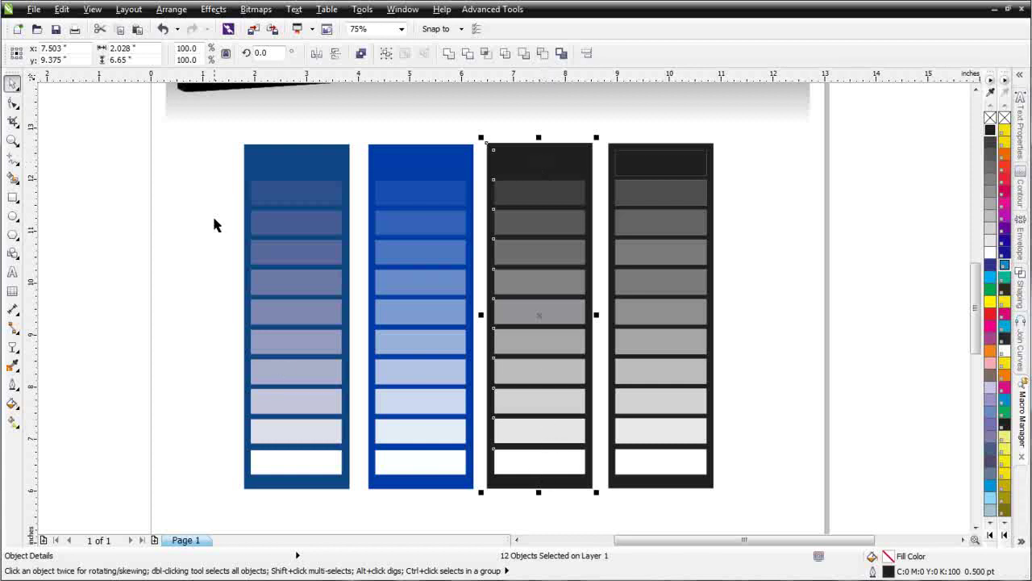
click(256, 9)
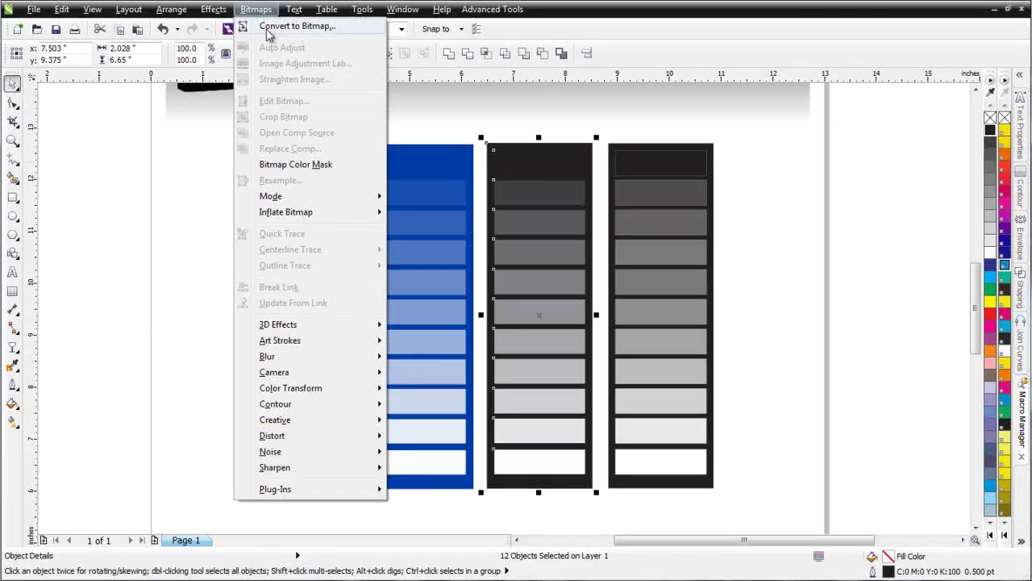
click(278, 26)
click(364, 272)
click(335, 308)
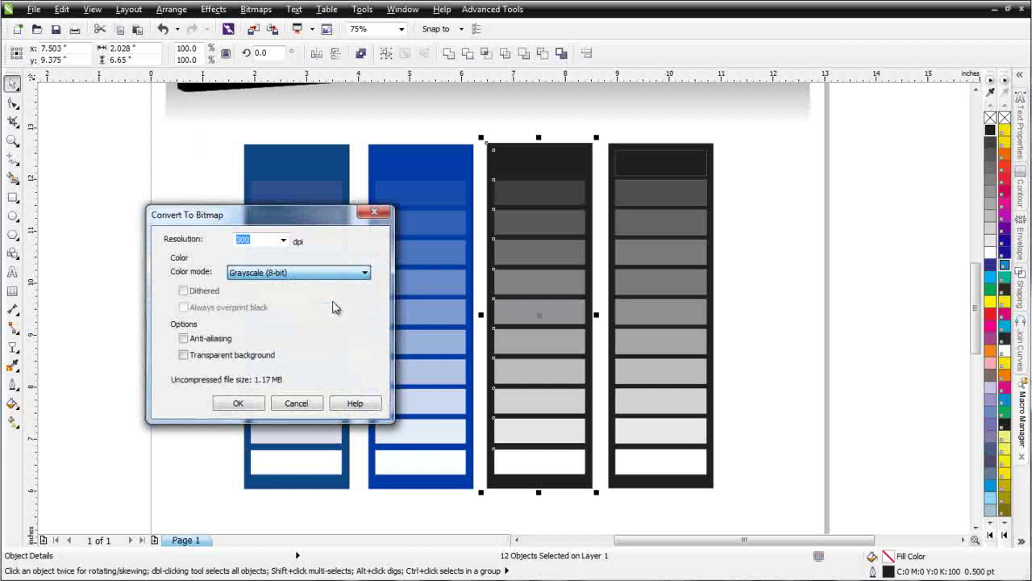
click(237, 402)
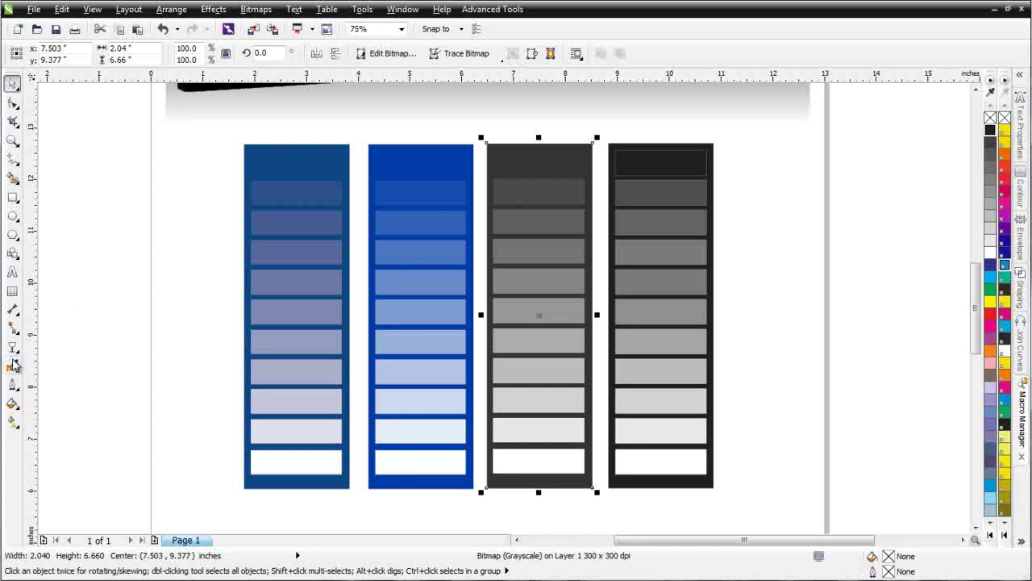
Check the grayscale bitmap's shades with the Color Eyedropper and undo the bitmap conversion.
click(12, 365)
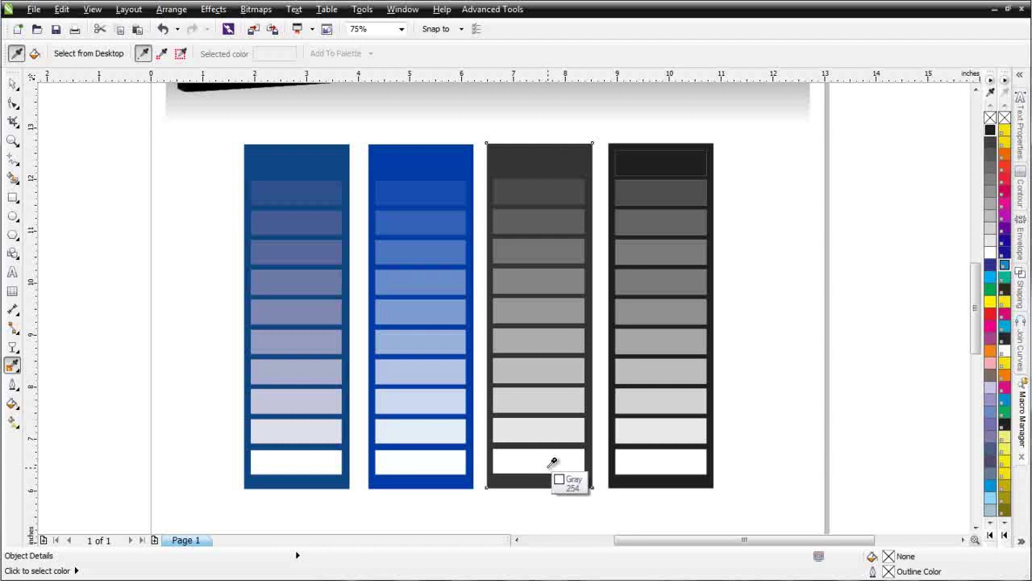
click(12, 83)
key(ctrl+z)
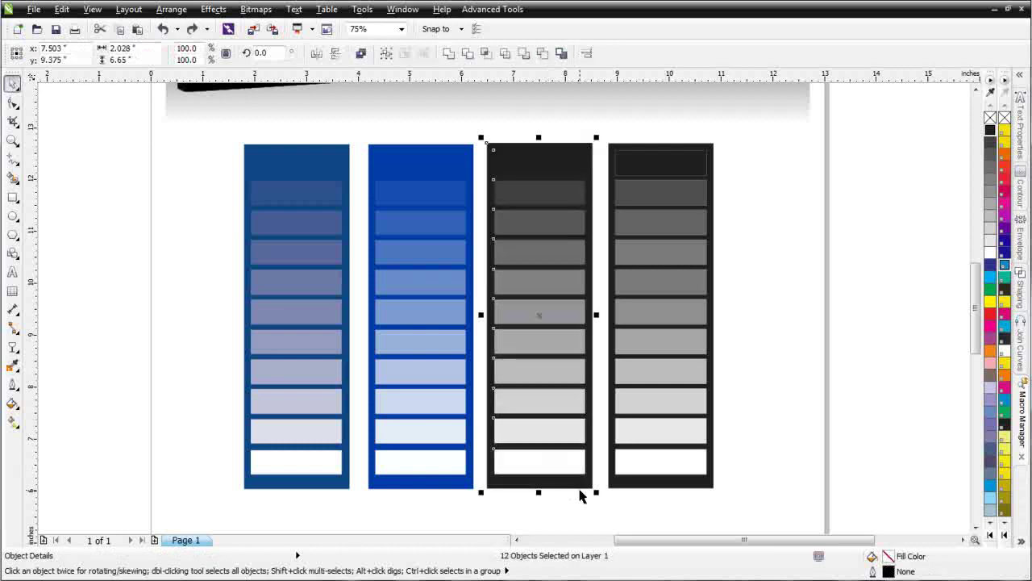
Enable Preserve pure black in the default color management settings.
click(362, 10)
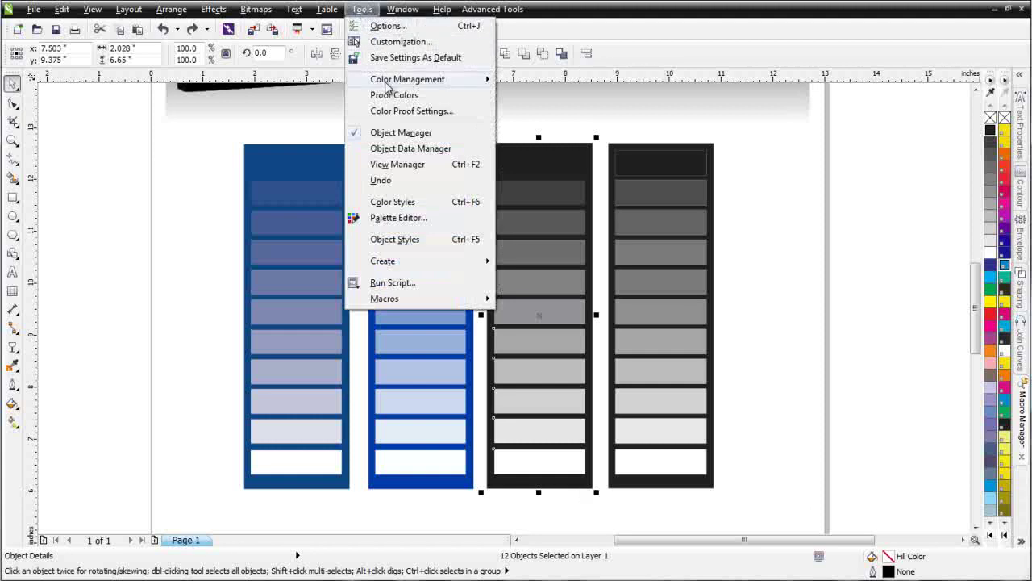
mouse_move(388, 84)
click(568, 84)
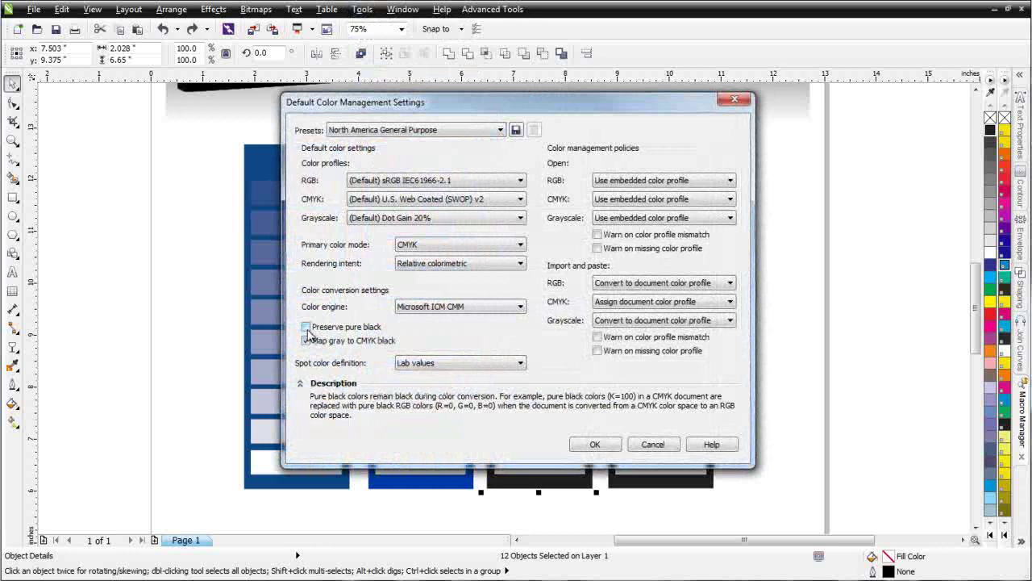
click(305, 328)
click(596, 445)
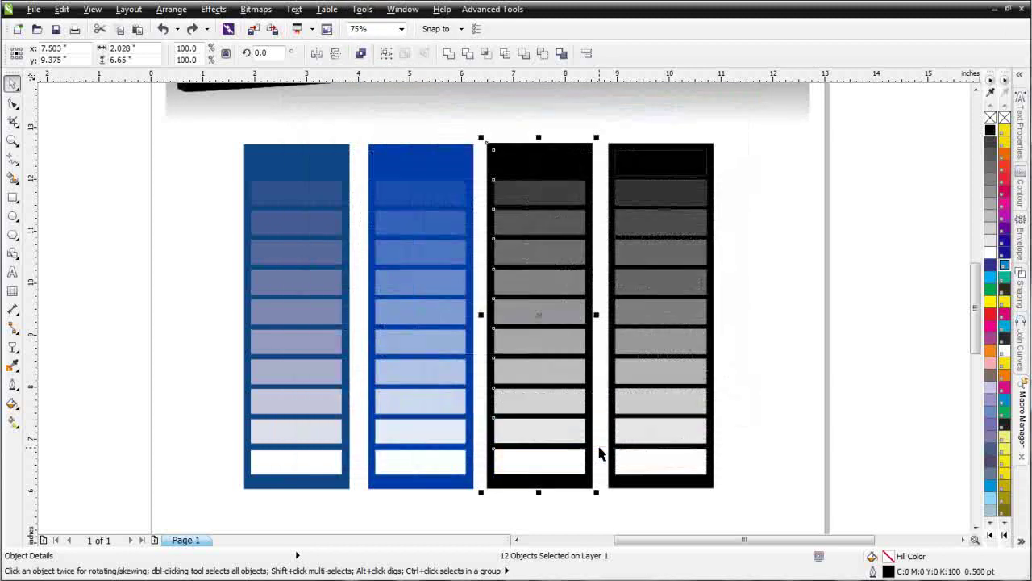
Convert the selected first black column to a 300 dpi Grayscale (8-bit) bitmap using the updated color settings.
click(256, 9)
click(267, 27)
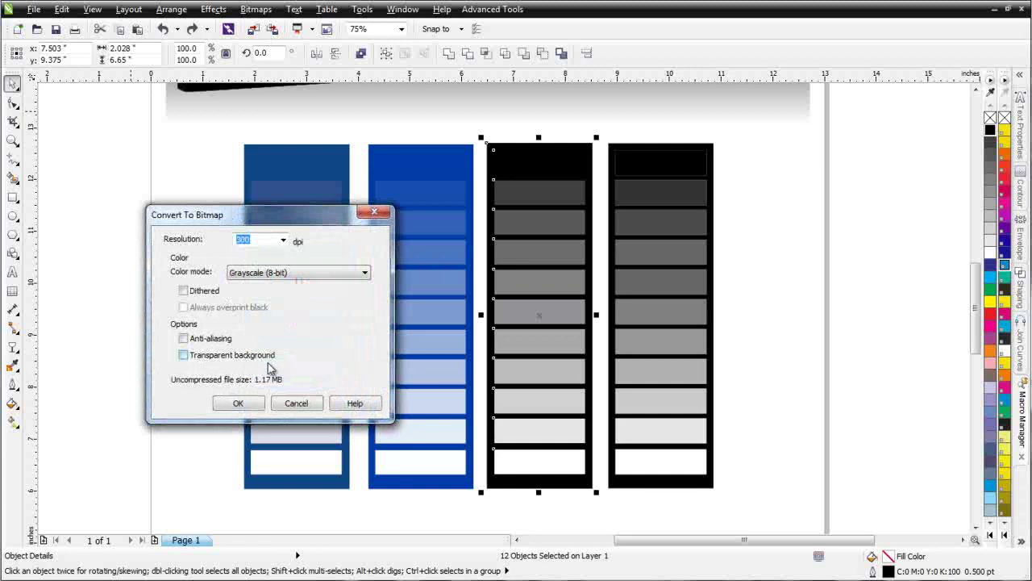
click(239, 404)
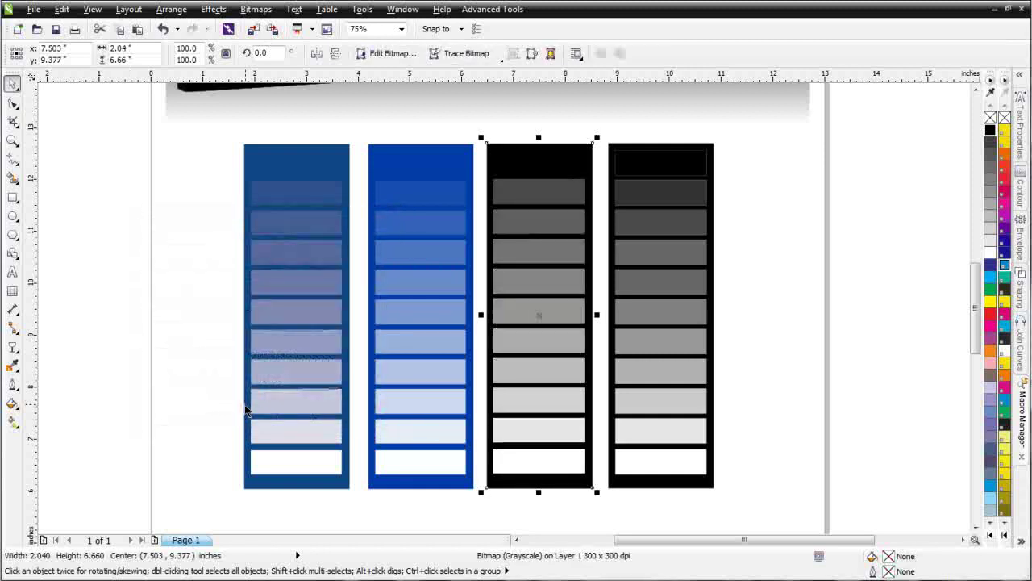
Check the gray values of the black column's new bitmap, from the solid black to the white swatch, with the Color Eyedropper.
click(13, 347)
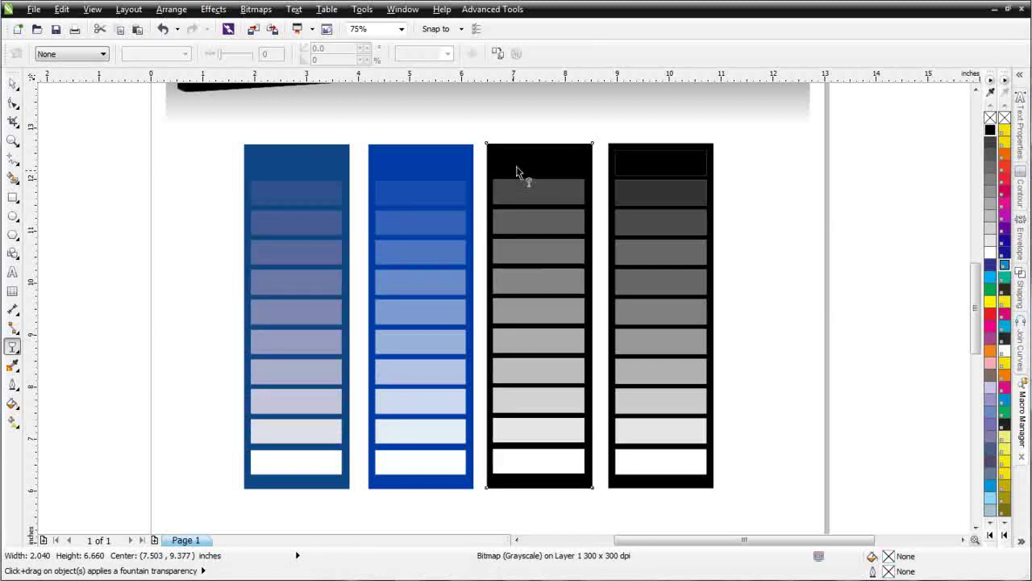
click(14, 369)
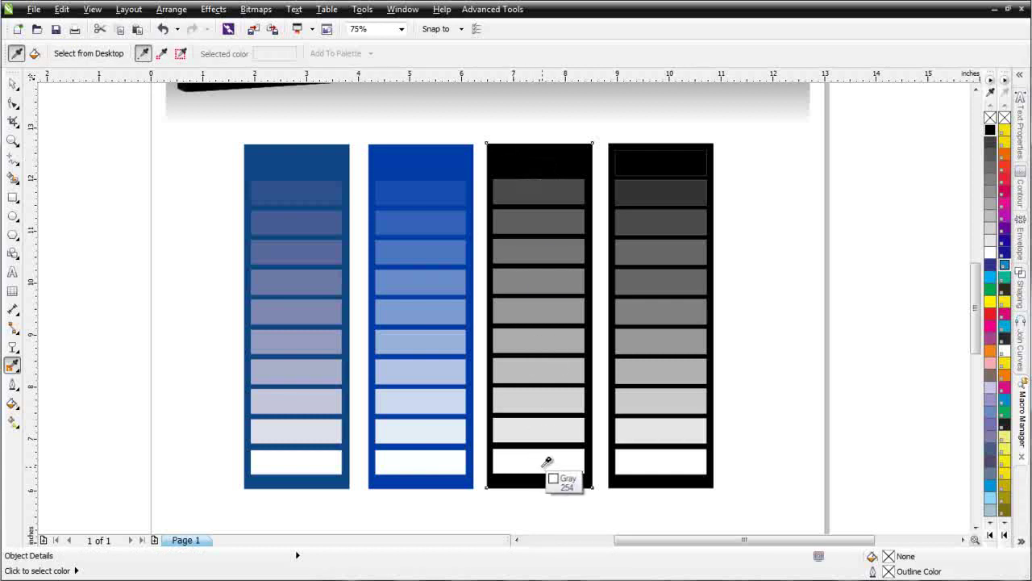
click(13, 84)
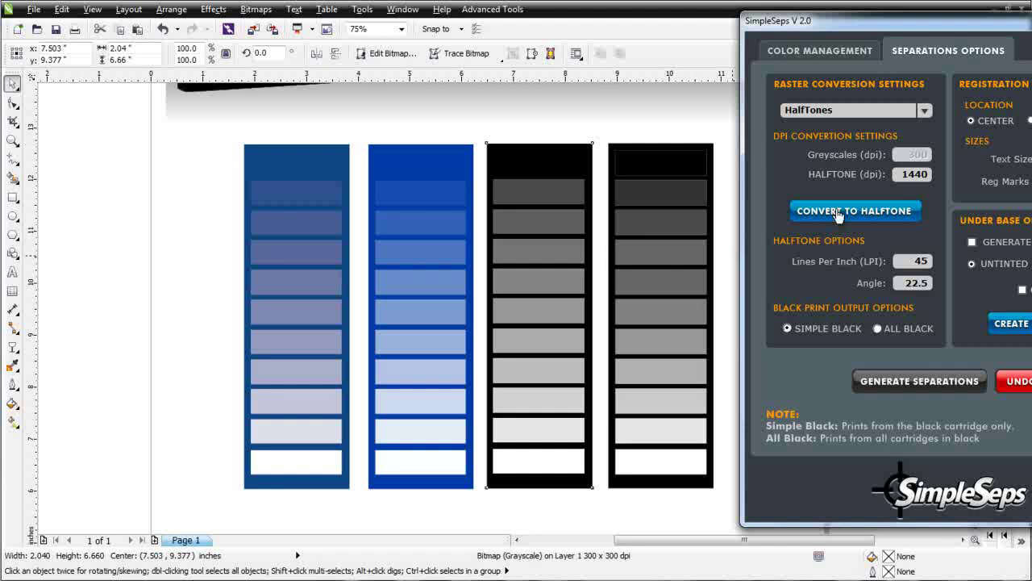
Convert the first black column's grayscale bitmap to a 1440 dpi halftone at 45 LPI, 22.5° angle, with Simple Black output.
click(855, 212)
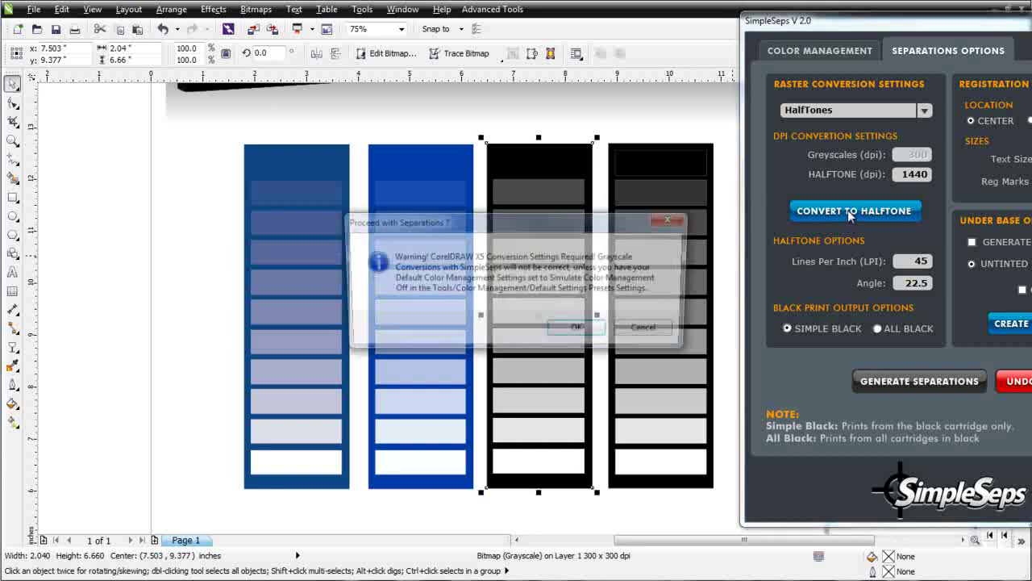
click(579, 329)
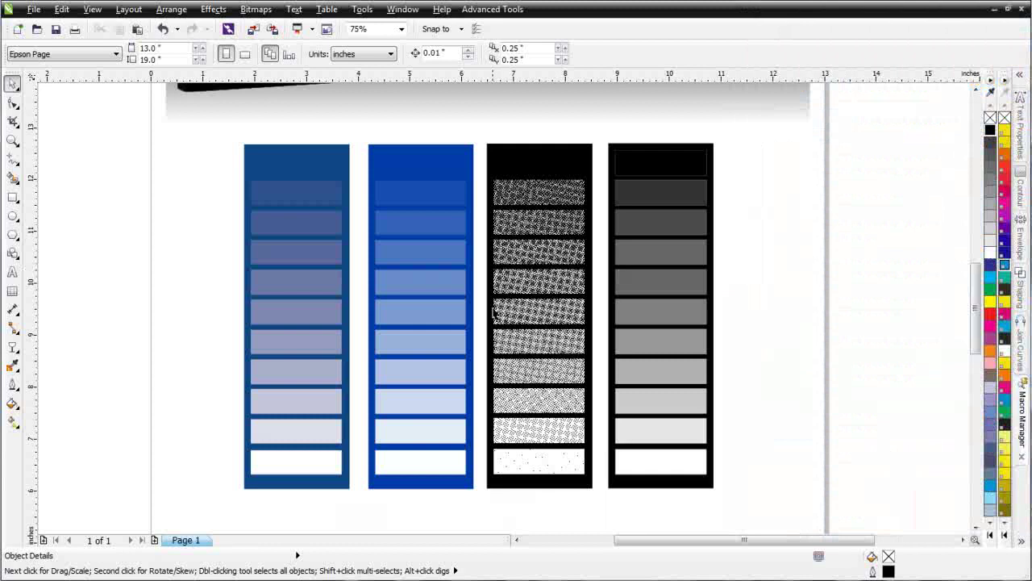
click(516, 293)
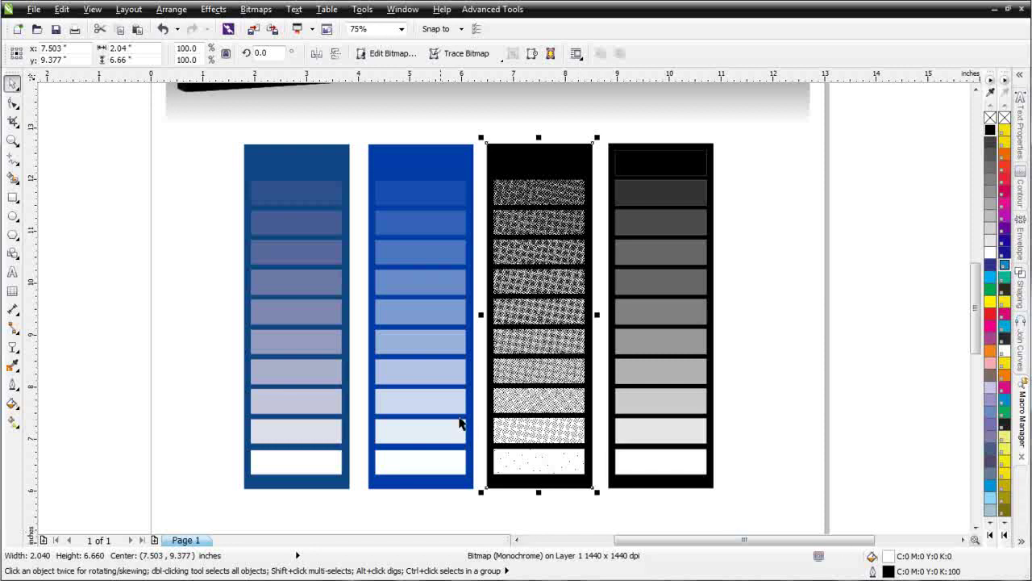
Examine the halftone dots in the column's lightest swatches up close and undo the halftone conversion.
click(13, 142)
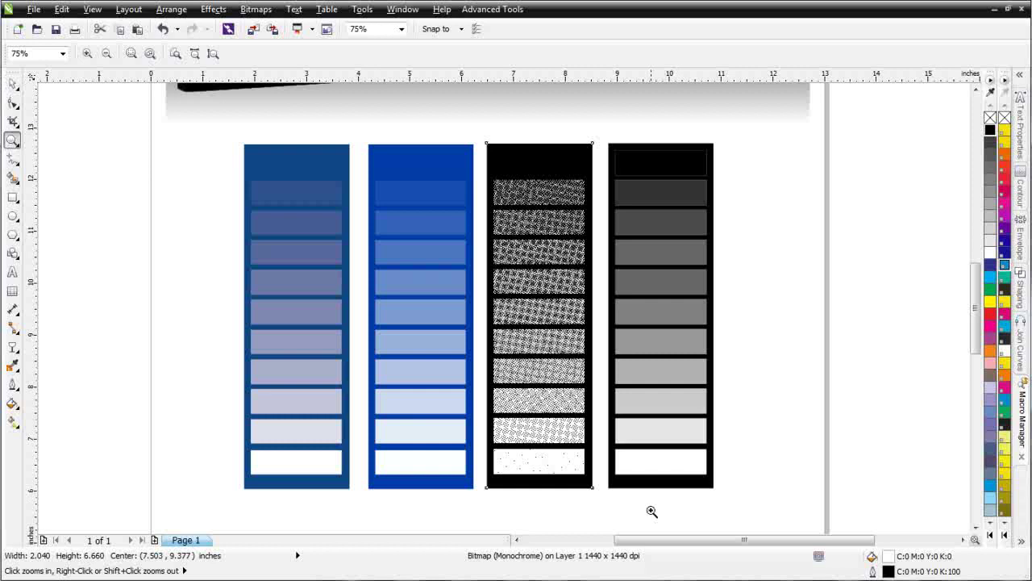
drag(637, 514, 515, 297)
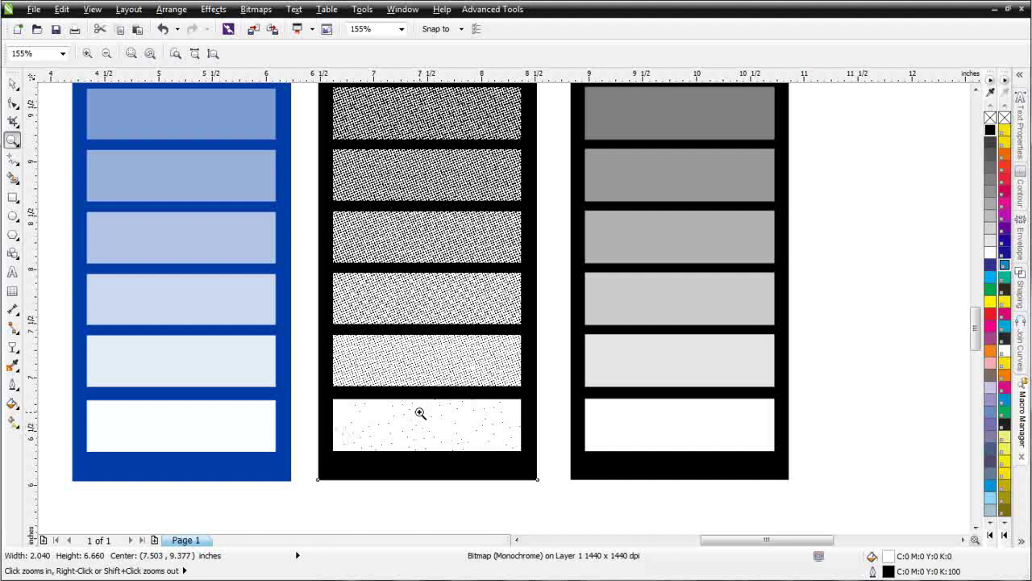
key(ctrl+z)
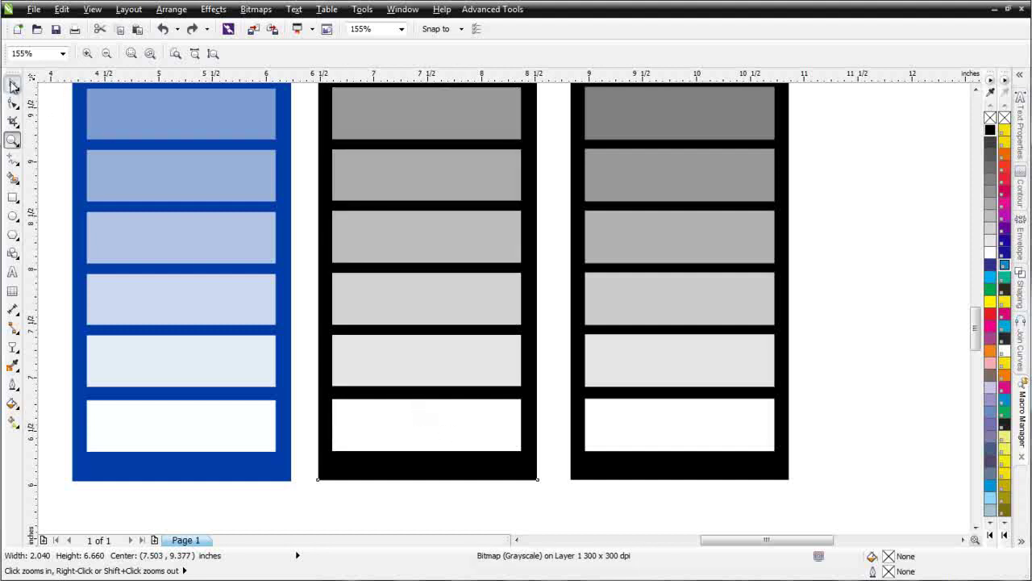
Apply the Simulate Color Management Off preset in the default color management settings.
click(13, 85)
click(362, 9)
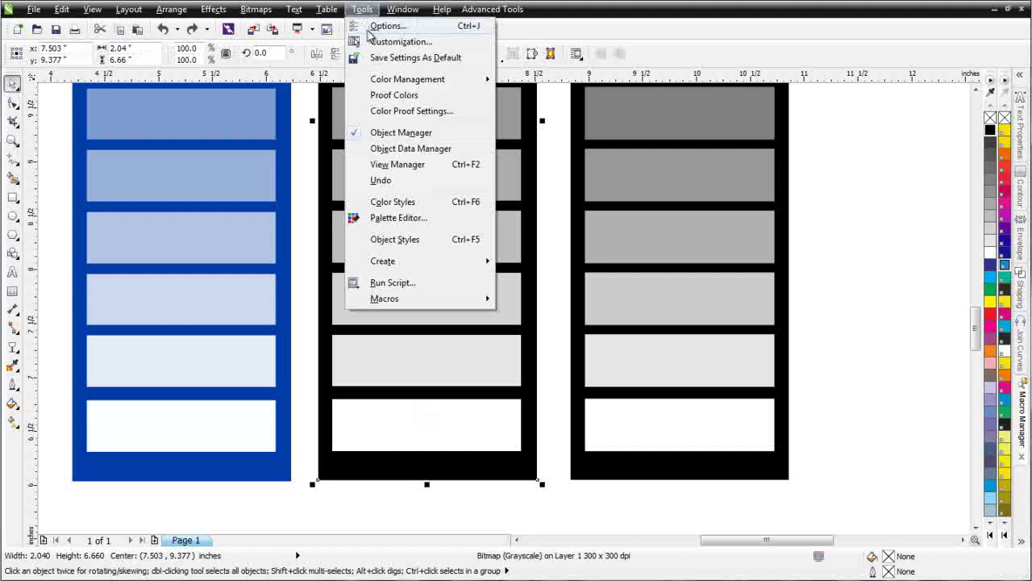
mouse_move(484, 78)
click(537, 81)
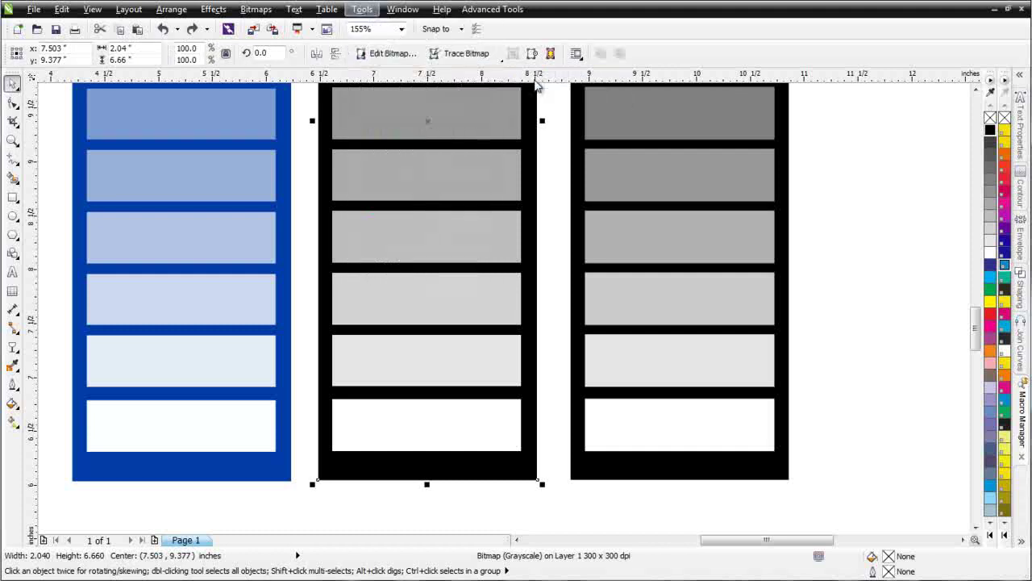
click(501, 130)
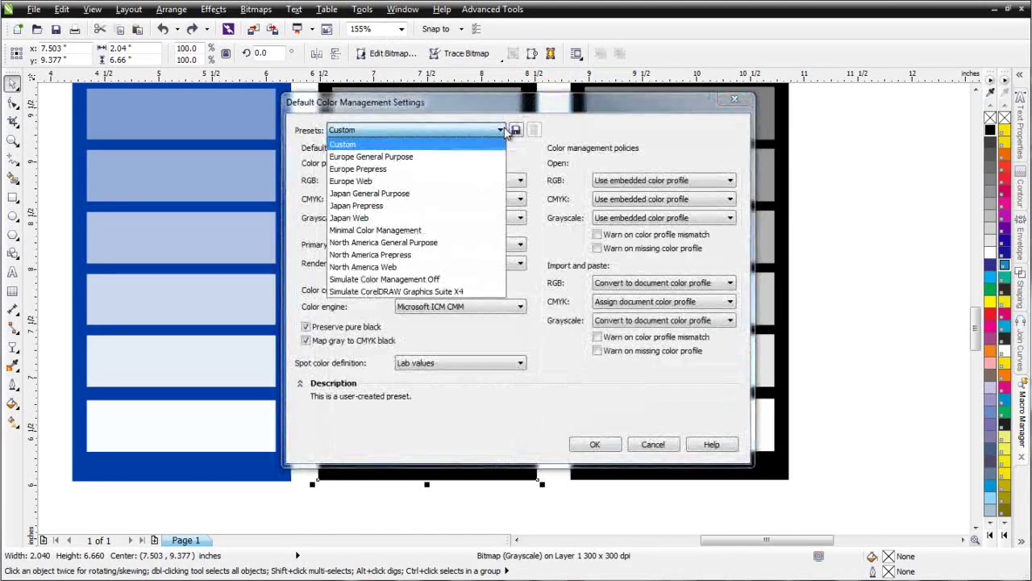
click(444, 279)
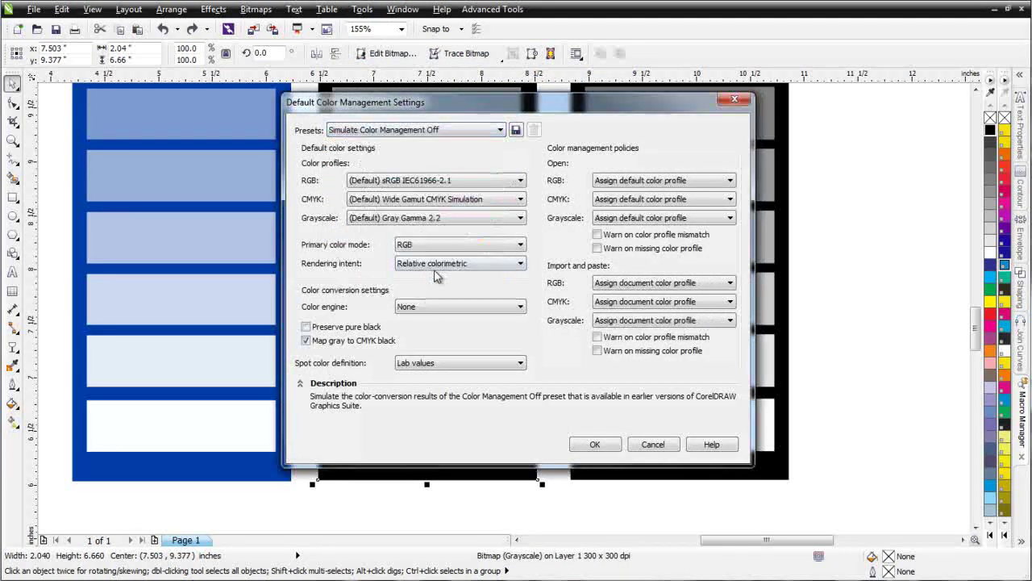
click(595, 444)
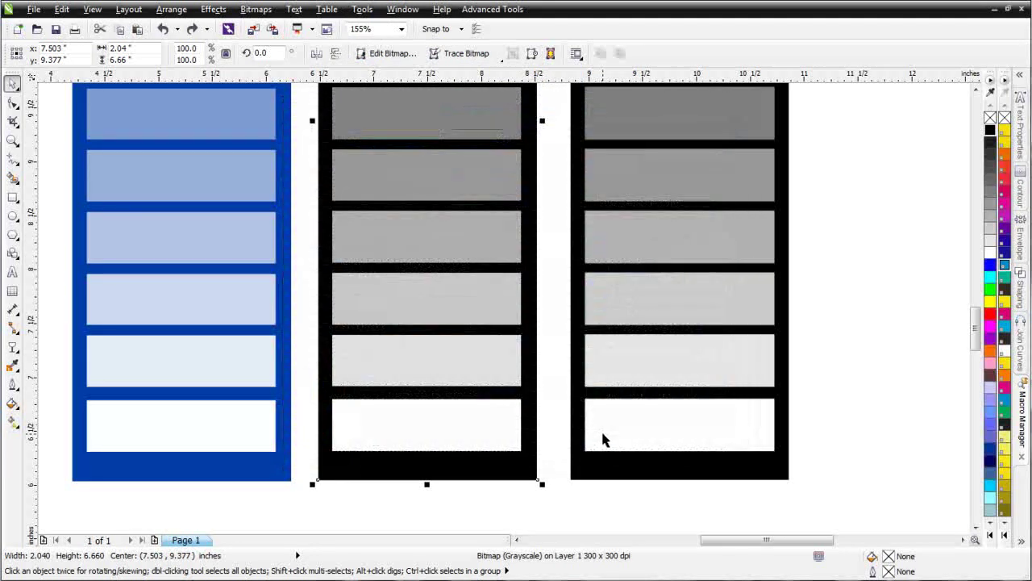
Convert the first black column's vector swatches to a 300 dpi Grayscale (8-bit) bitmap under the new preset.
key(F3)
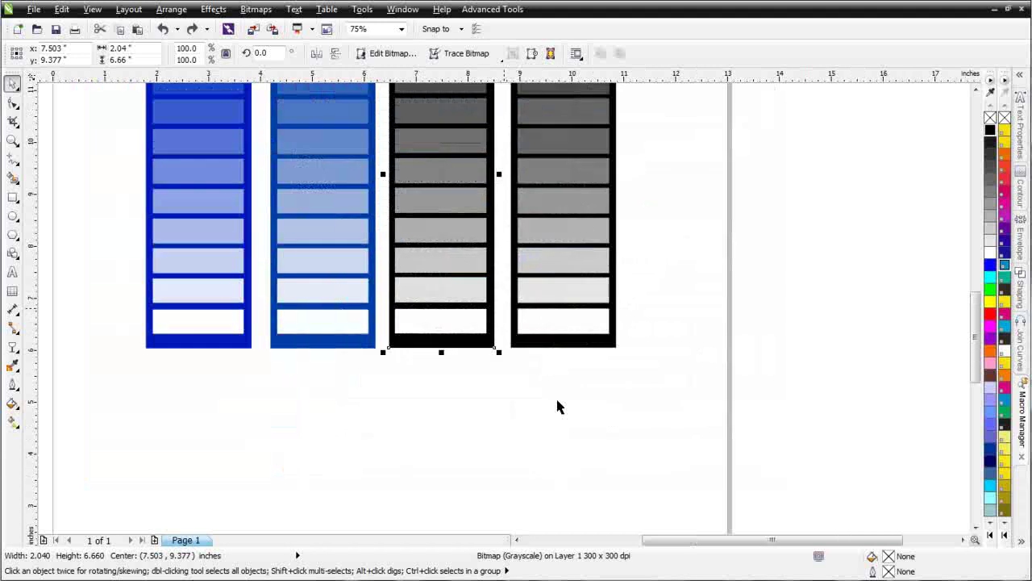
click(976, 91)
click(977, 92)
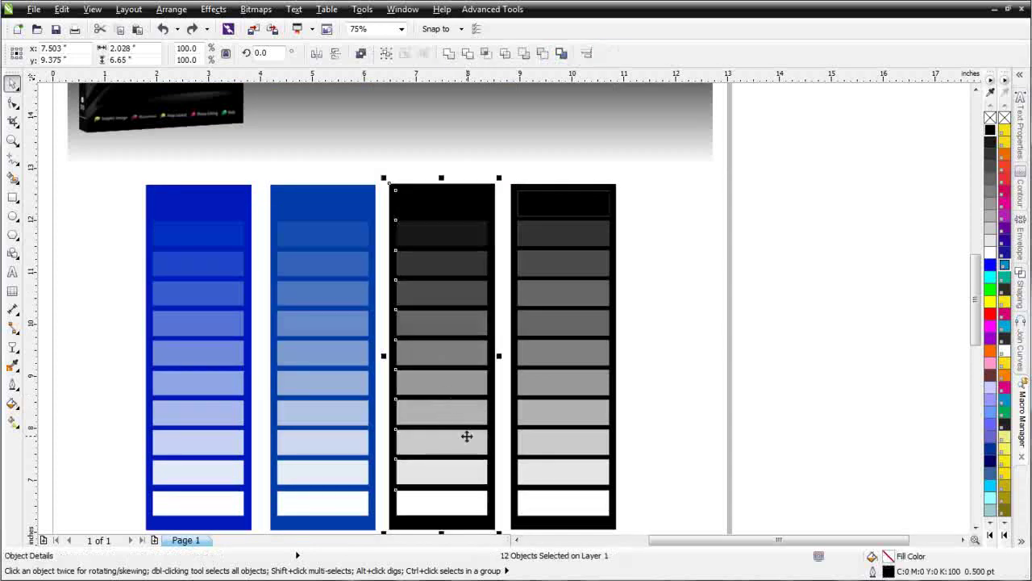
click(266, 11)
click(292, 26)
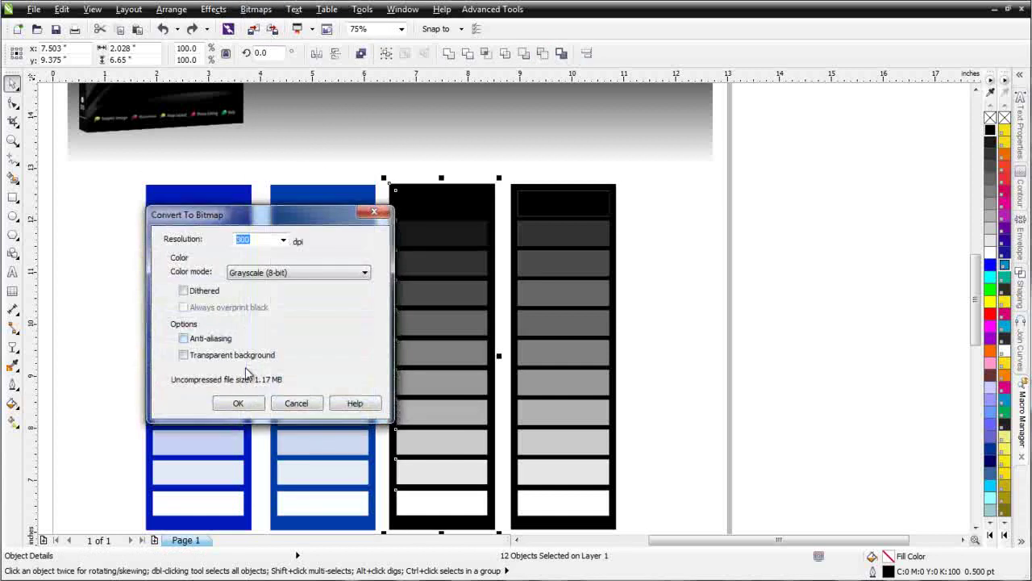
click(242, 403)
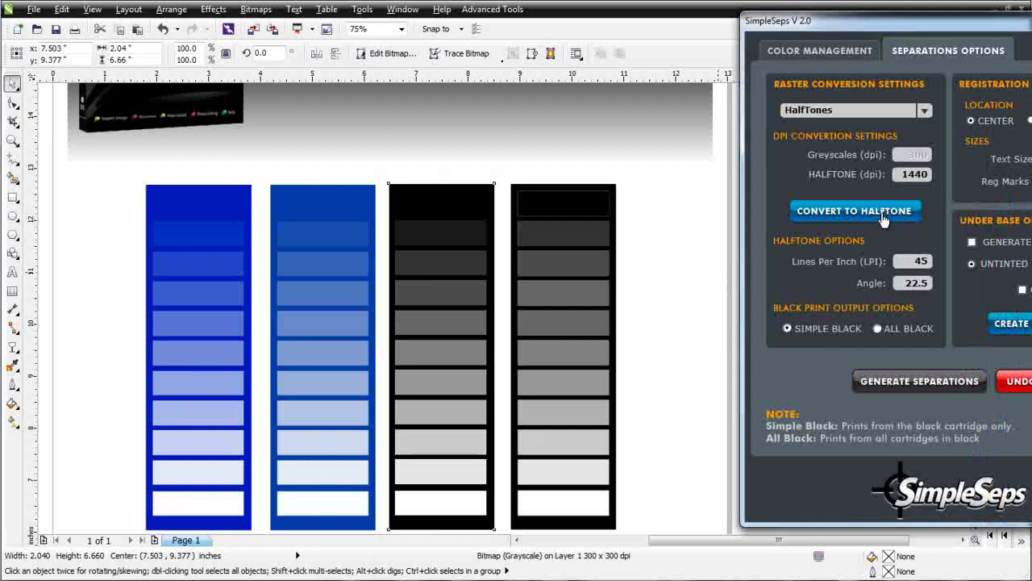
Convert the new grayscale bitmap to a 1440 dpi Simple Black halftone at 45 LPI and 22.5°, and close SimpleSeps.
click(884, 218)
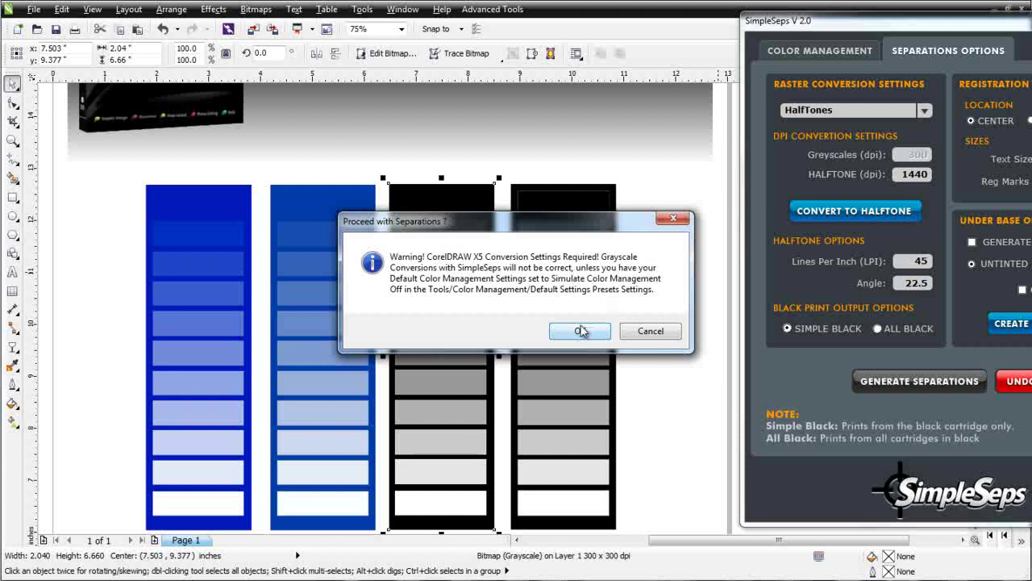
click(585, 332)
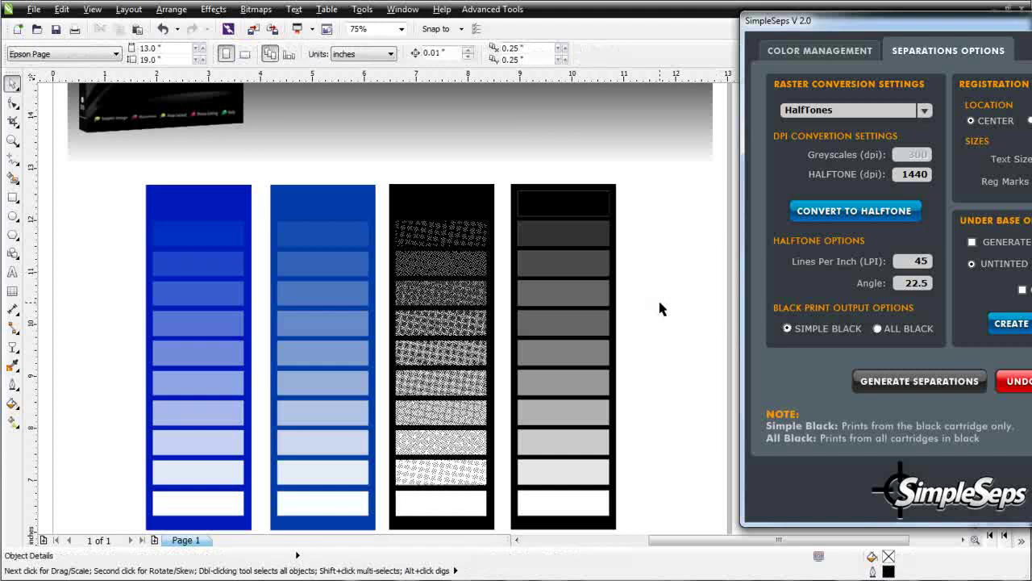
click(456, 234)
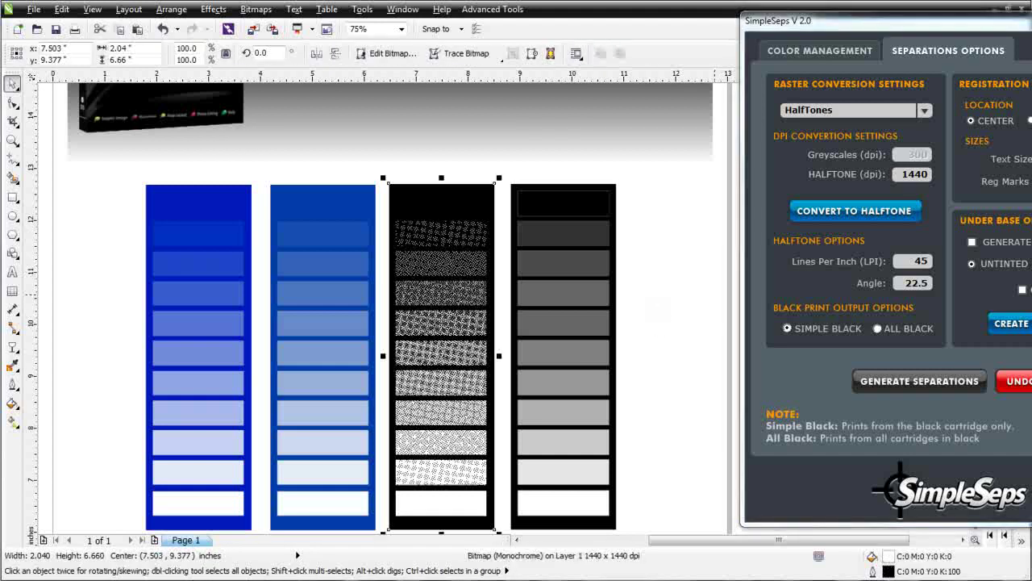
click(1008, 9)
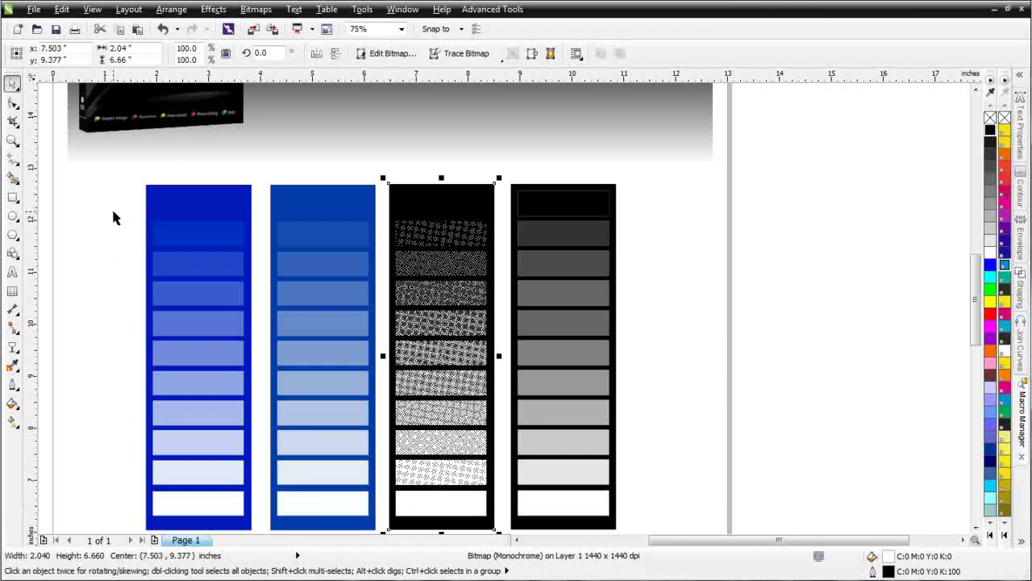
Examine the halftone dots in the middle-to-white swatches of the black column up close.
click(13, 141)
drag(404, 305, 601, 520)
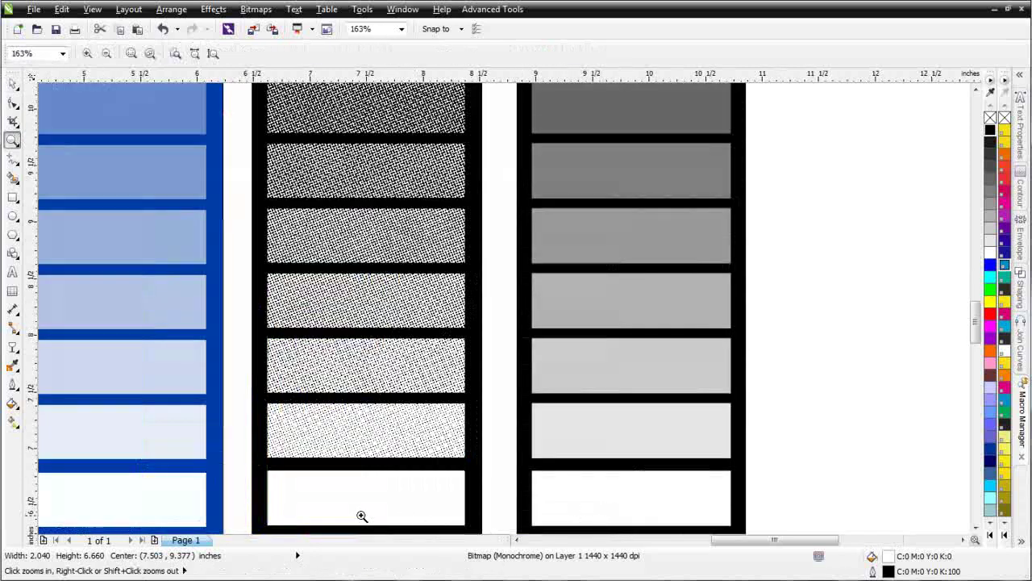
right_click(380, 454)
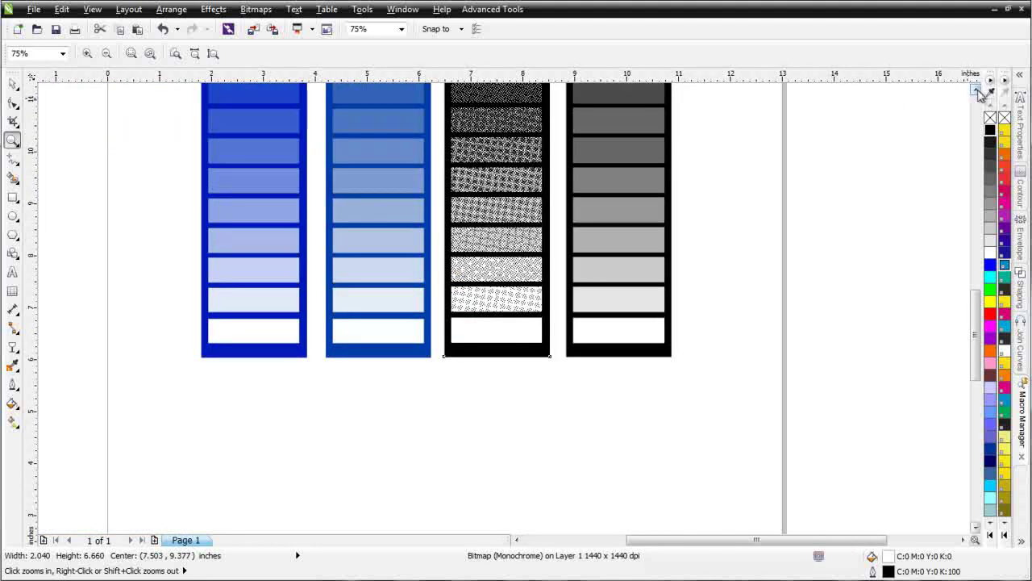
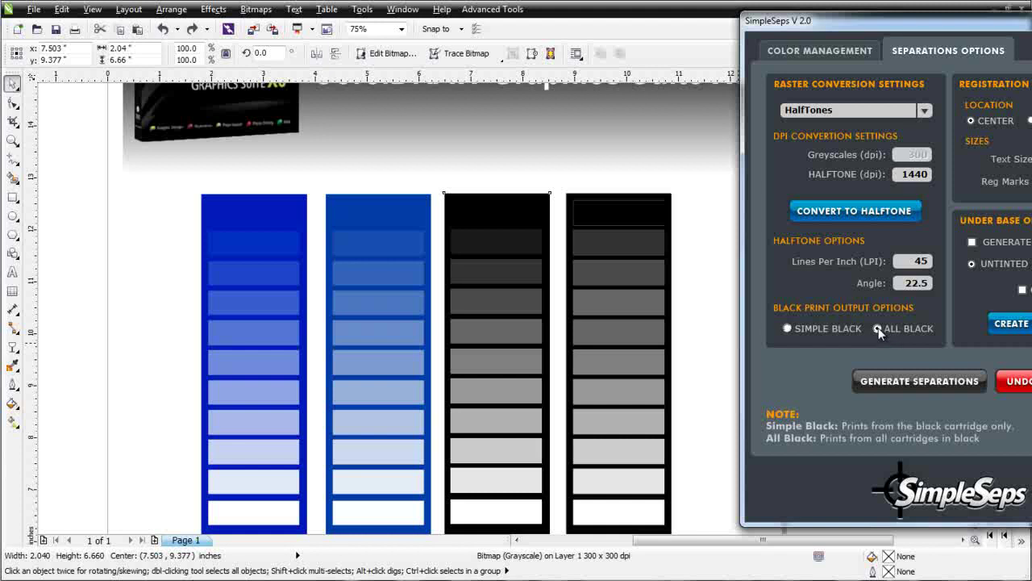
Convert the grayscale column to a 1440 dpi halftone at 45 LPI and 22.5° with All Black output, and close SimpleSeps.
click(878, 329)
click(882, 212)
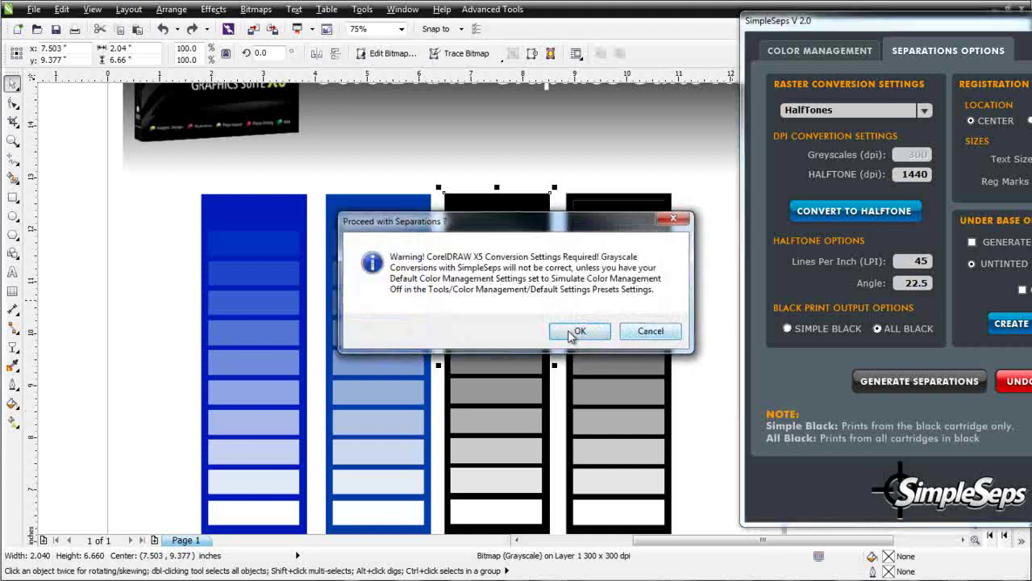
click(574, 333)
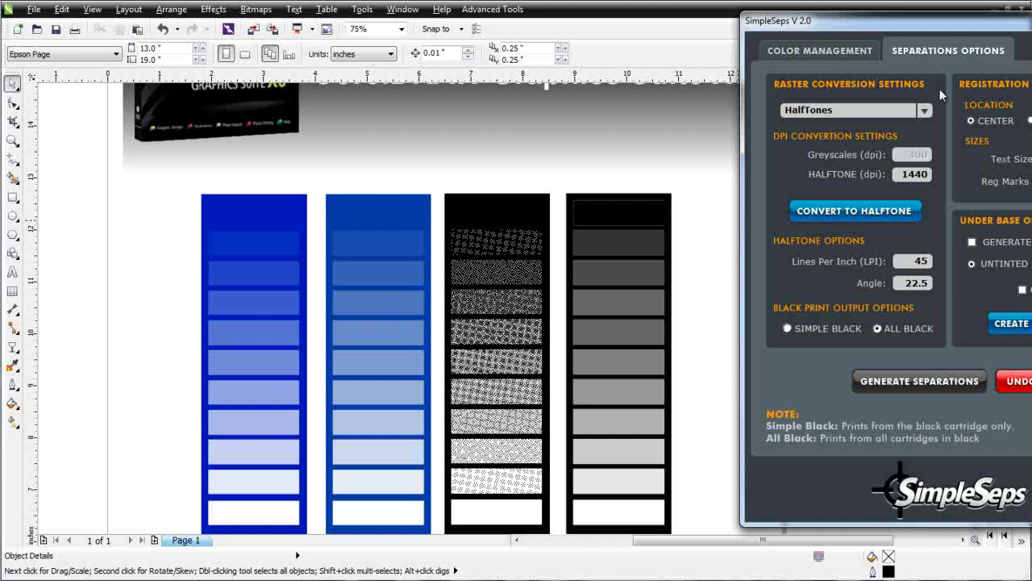
click(1009, 8)
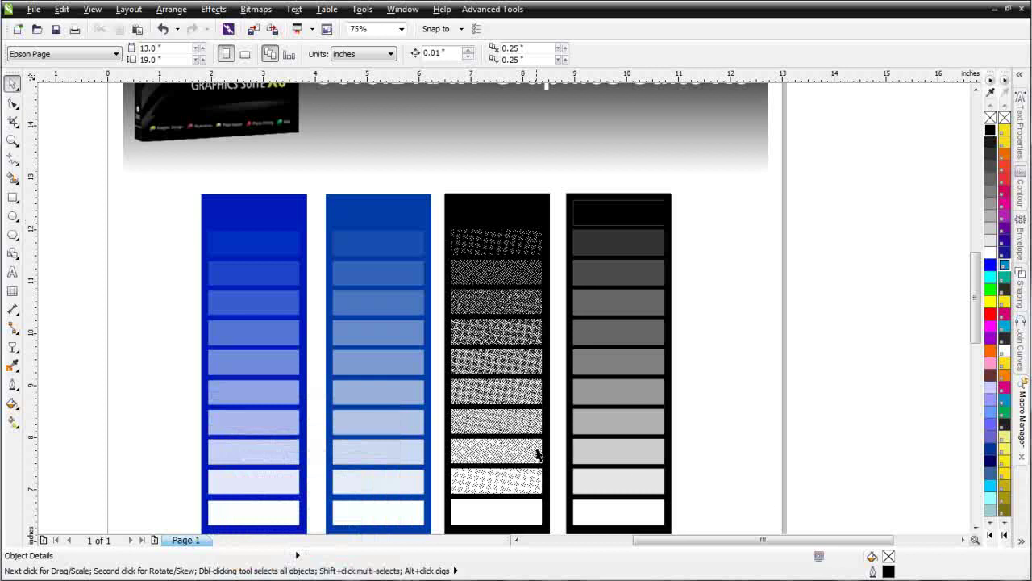
Check the CMYK components of the halftone column's outline color without changing the outline.
click(526, 426)
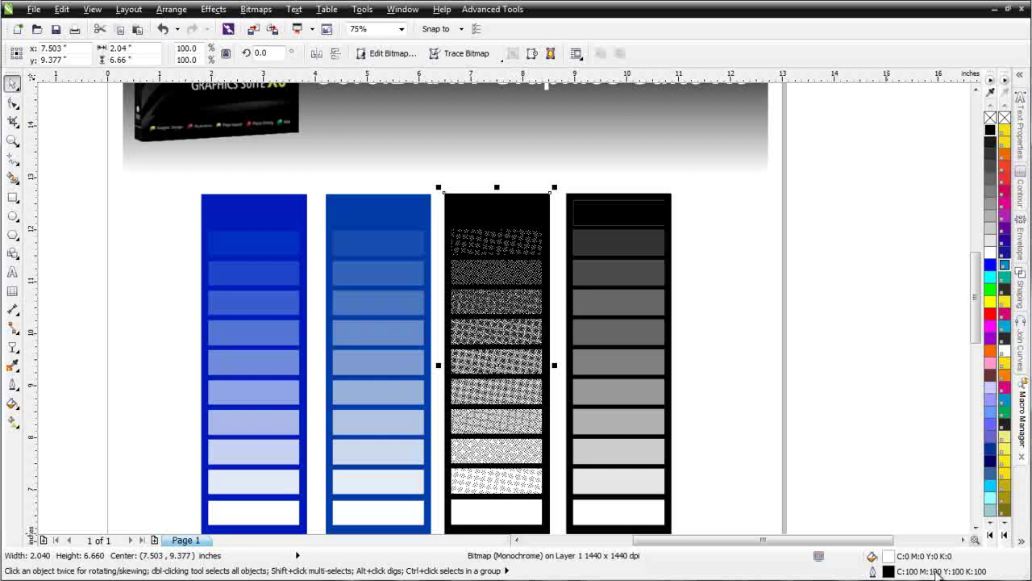
double_click(894, 573)
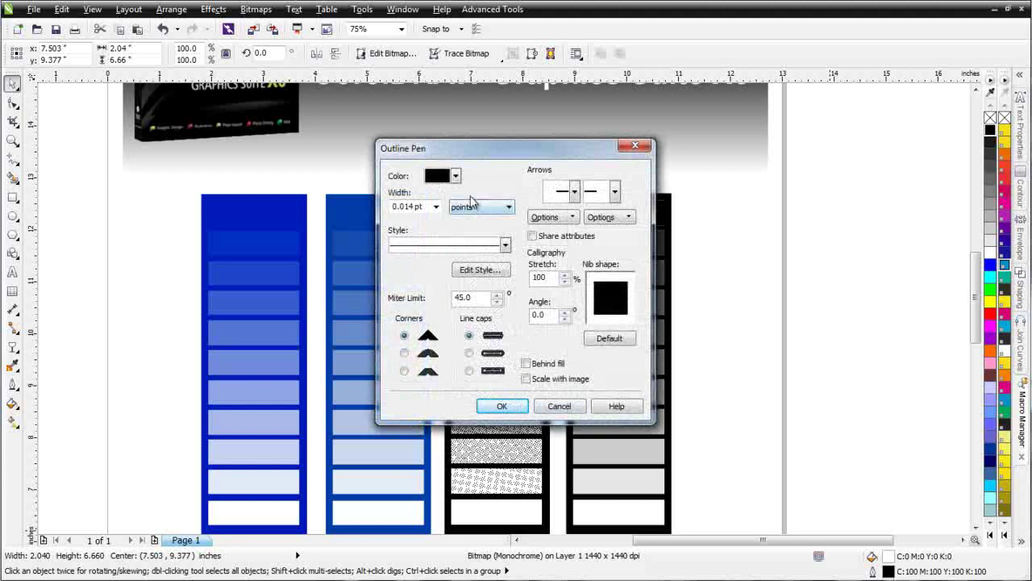
click(455, 176)
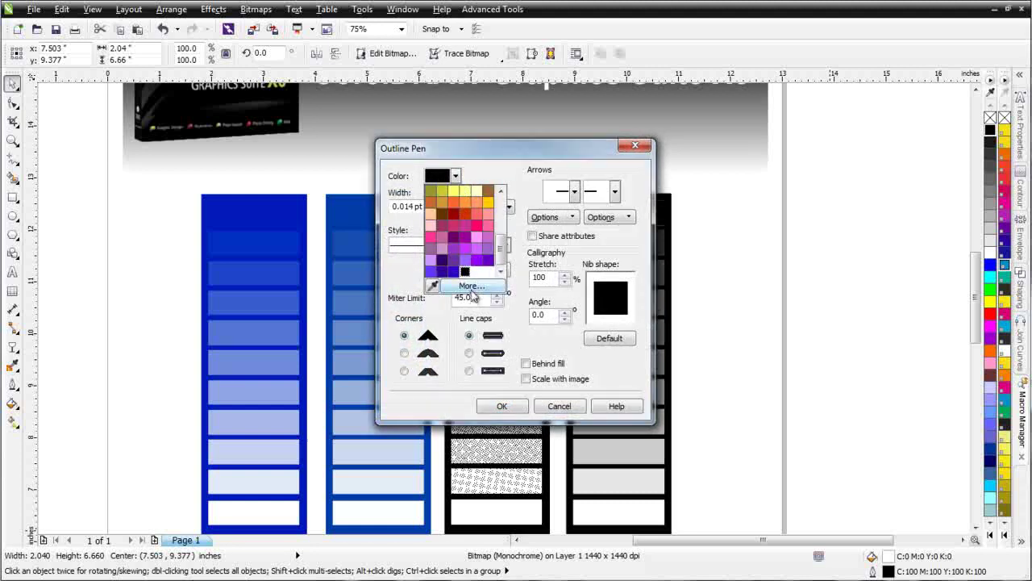
click(472, 293)
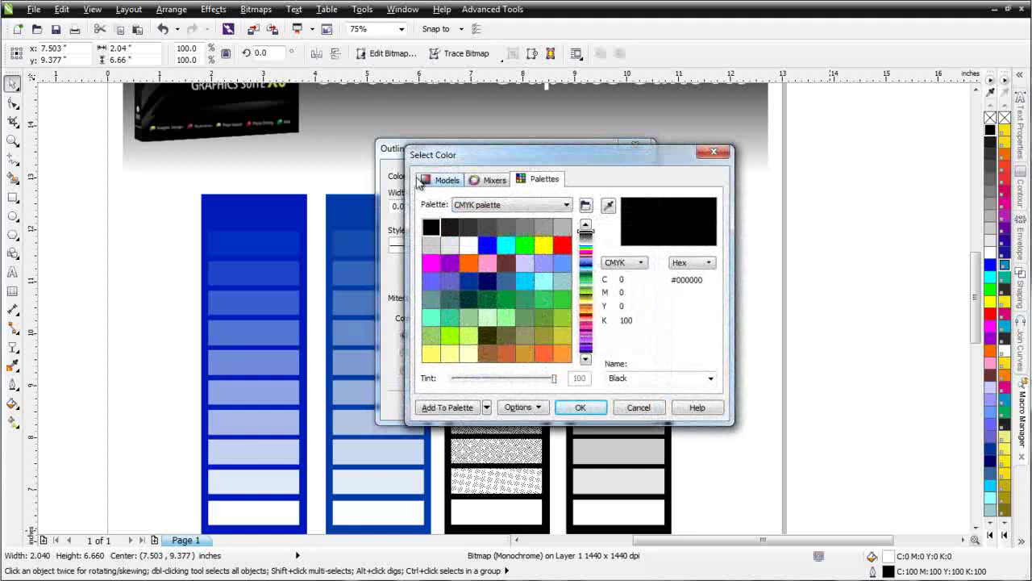
click(444, 180)
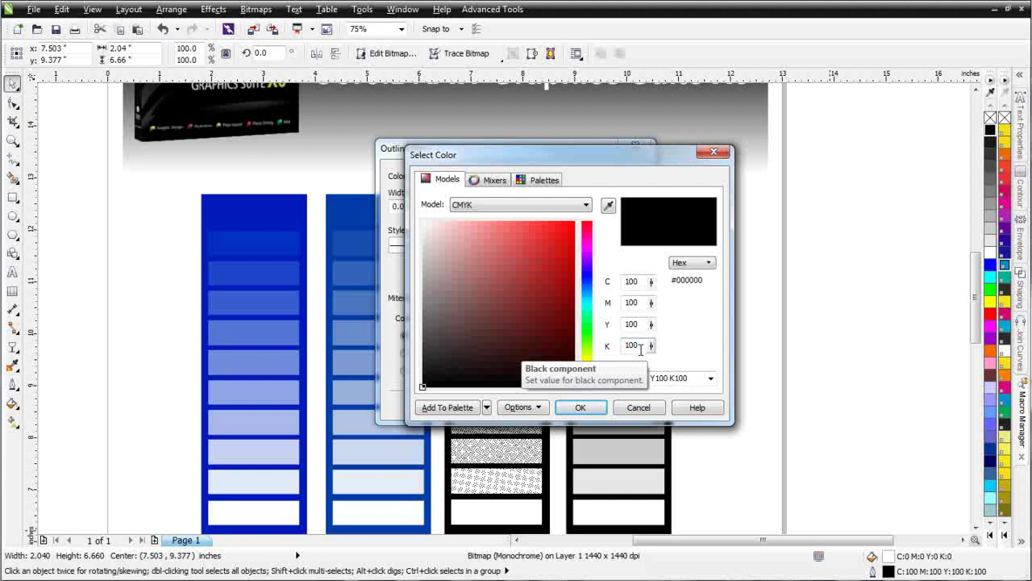
click(639, 407)
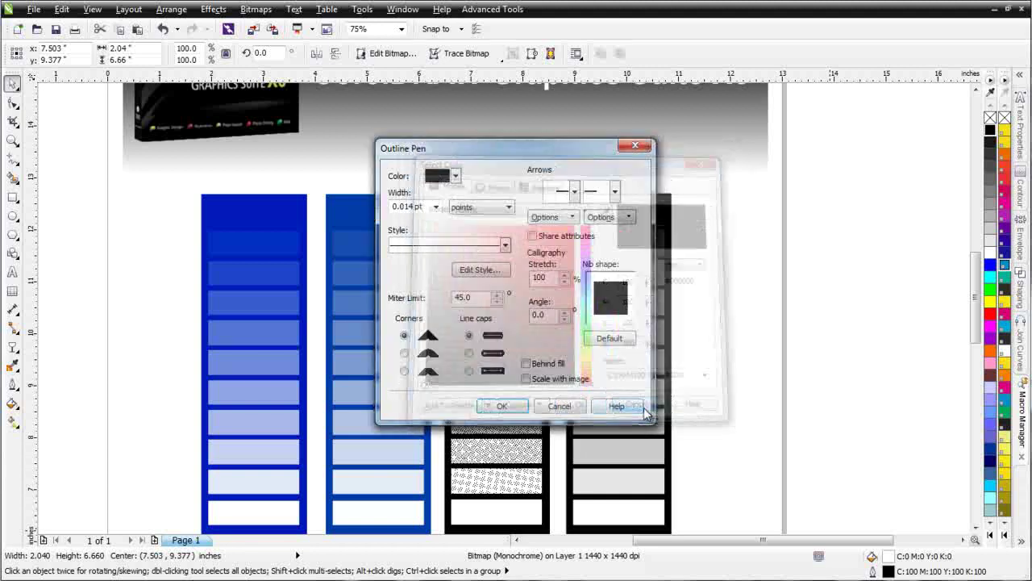
click(559, 406)
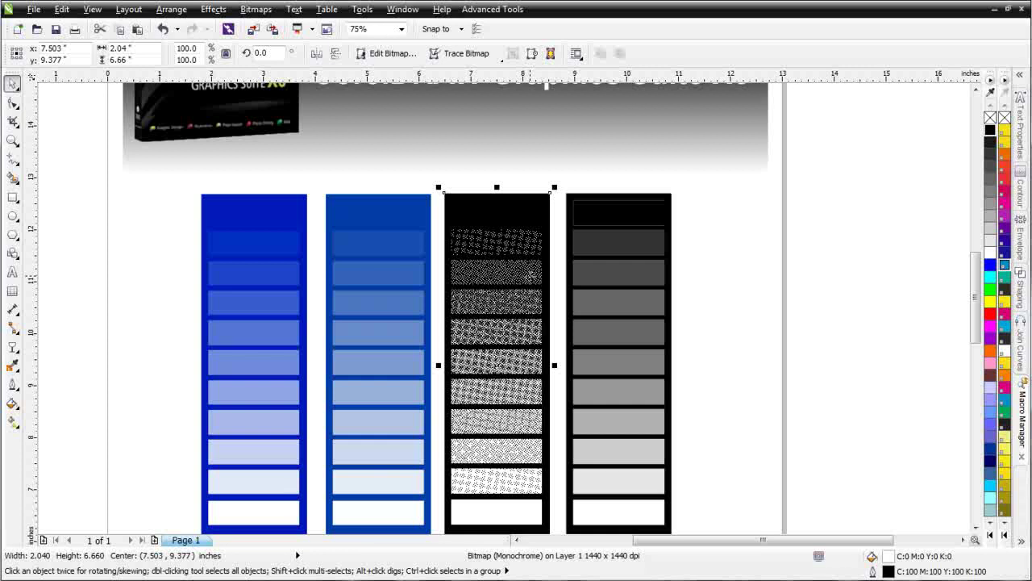
Compare the bitmap color modes and blue tints of the two blue columns by selecting them in turn.
click(368, 226)
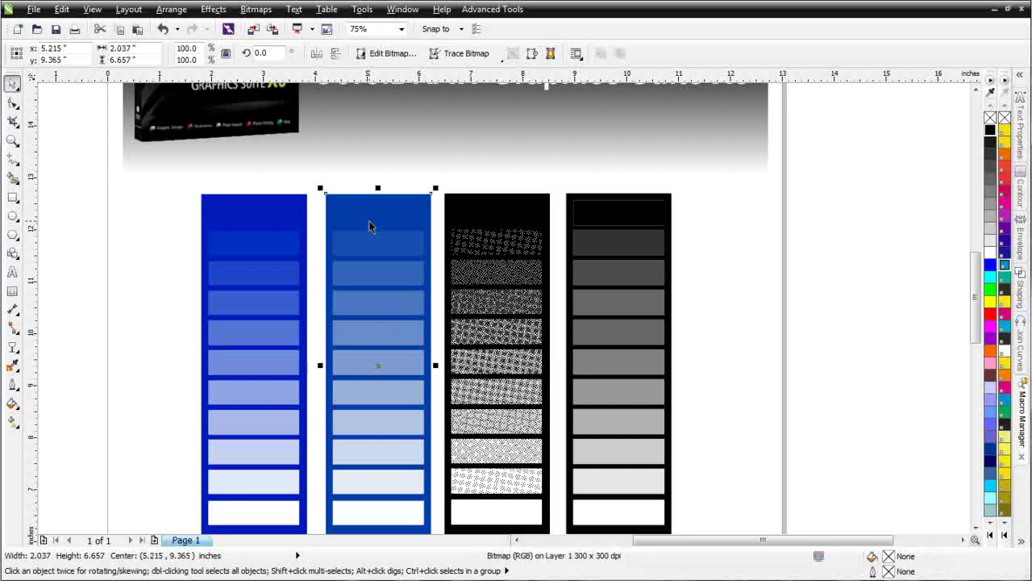
click(234, 225)
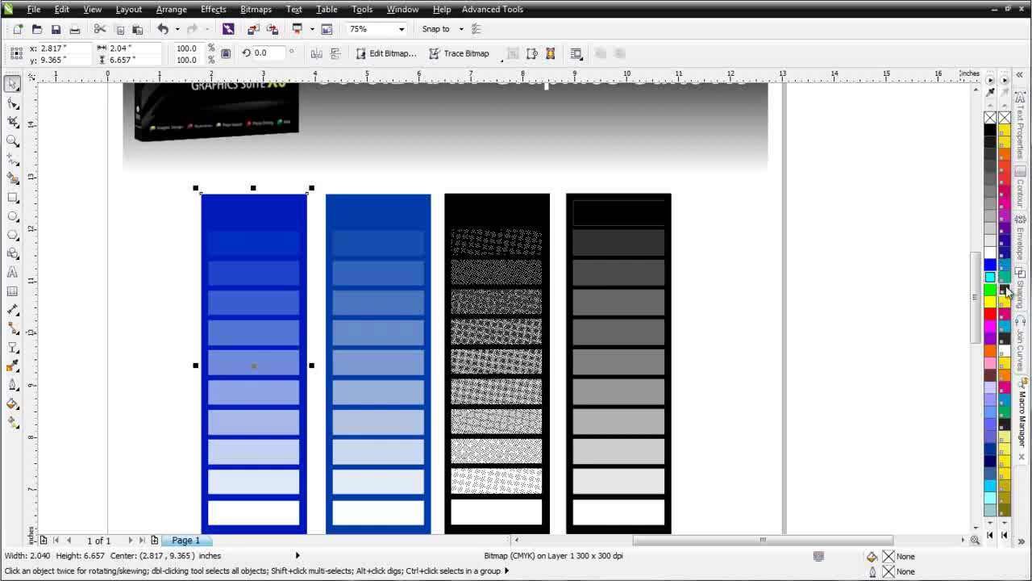
click(392, 290)
click(250, 338)
click(392, 310)
click(277, 313)
click(378, 294)
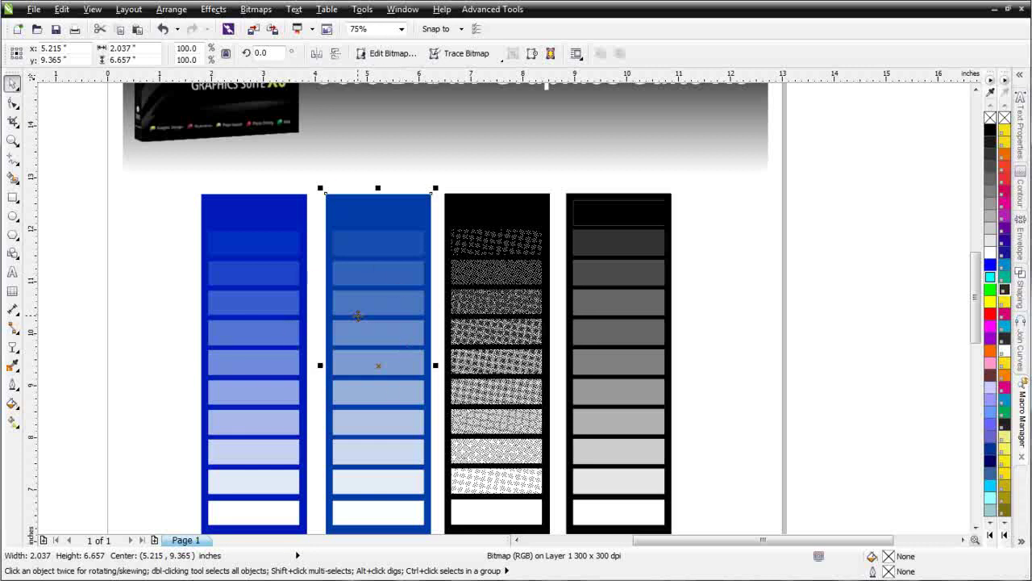
Recolor the halftone column with a PANTONE Process Blue C outline color and a PANTONE Purple C fill.
click(520, 254)
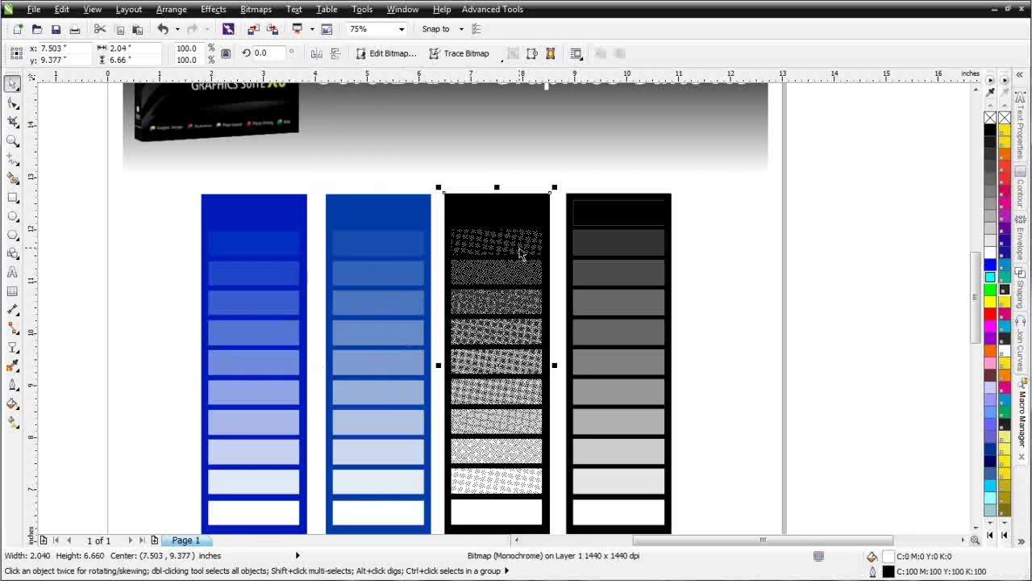
click(1005, 271)
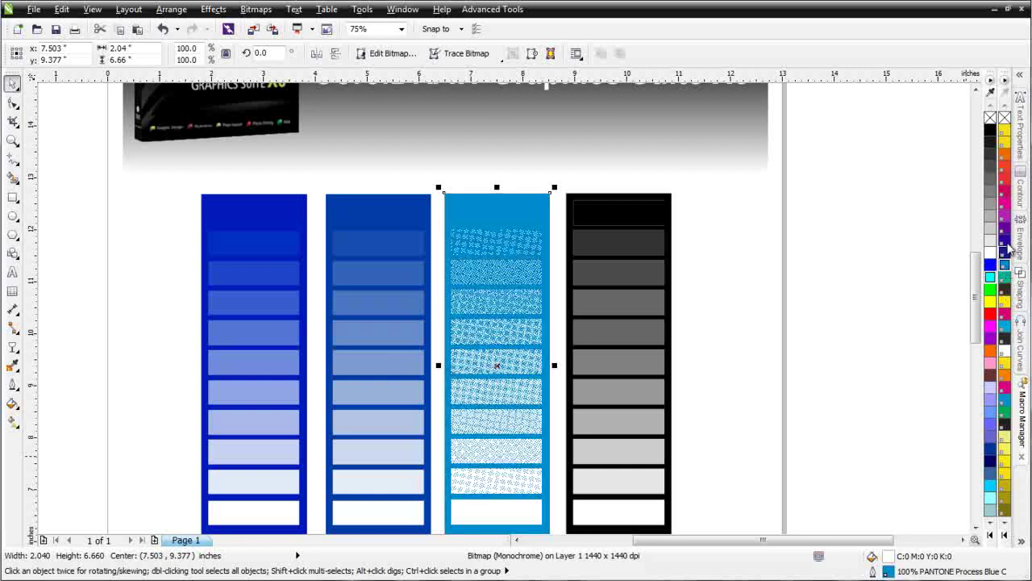
click(1005, 216)
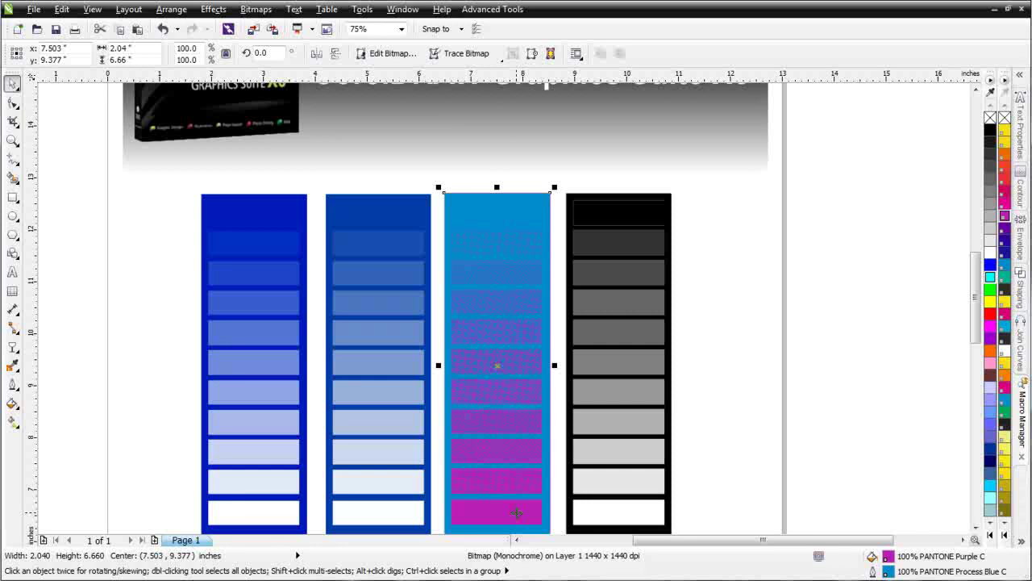
Check the color modes of the two blue bitmap columns again by selecting them alternately.
click(384, 390)
click(275, 371)
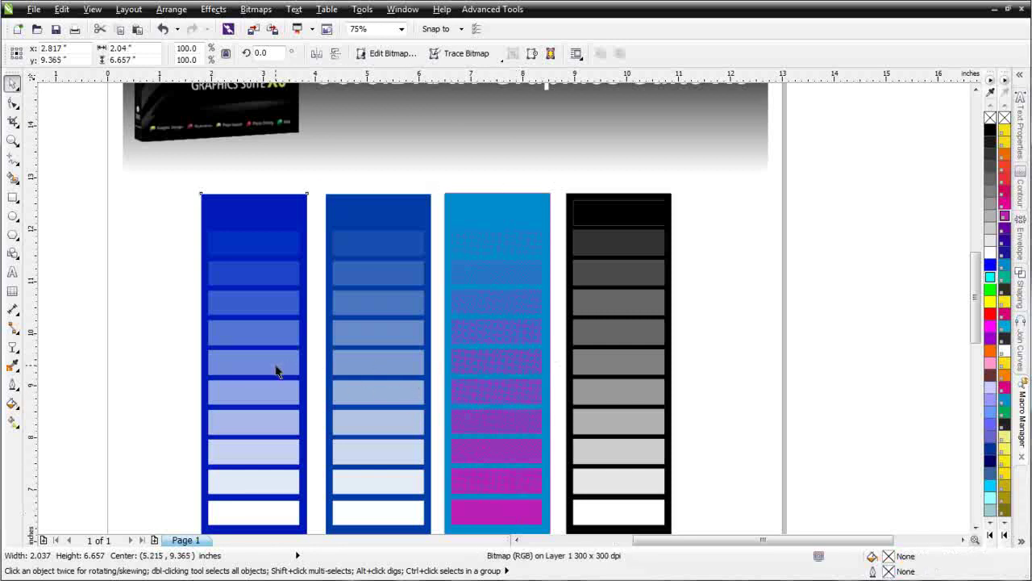
click(348, 274)
click(260, 279)
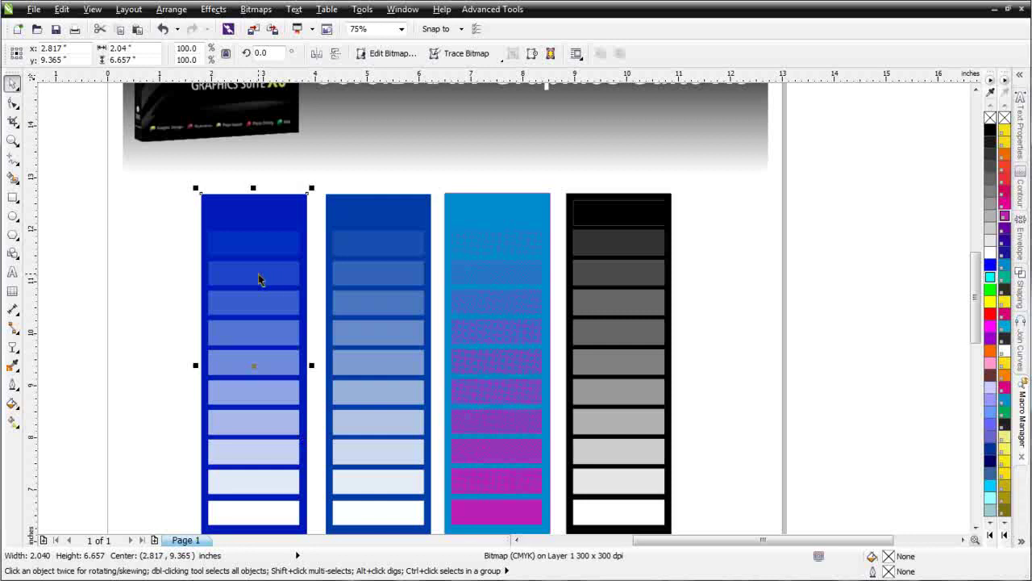
click(424, 356)
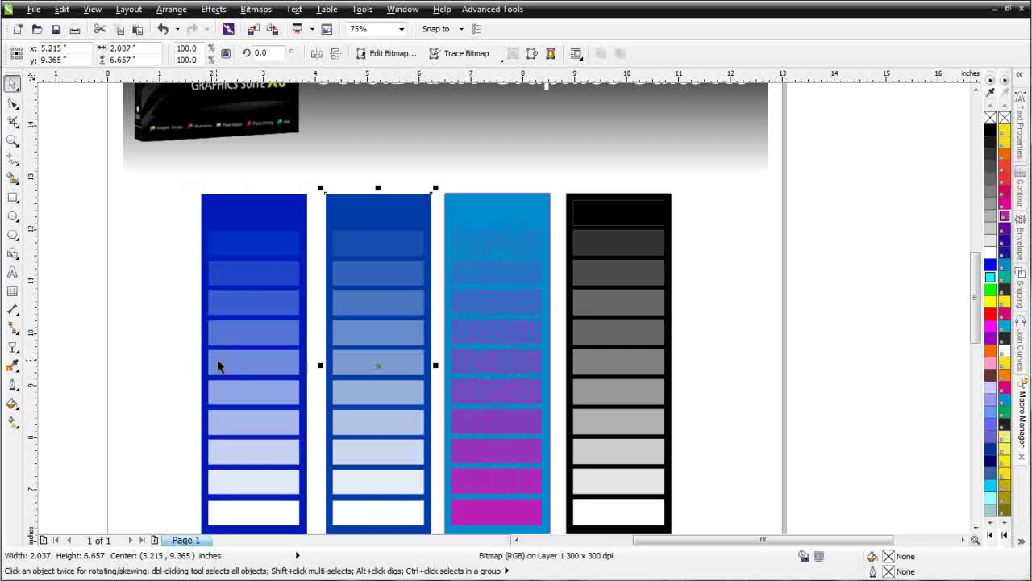
Undo the halftone column's PANTONE fill and outline colors and its halftone conversion, back to the vector swatches.
click(541, 342)
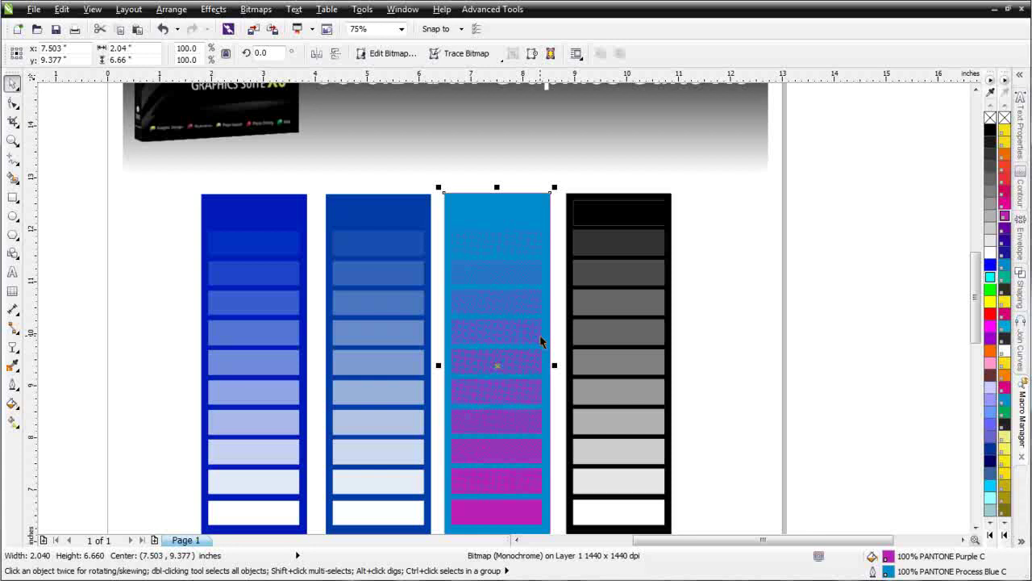
key(ctrl+z)
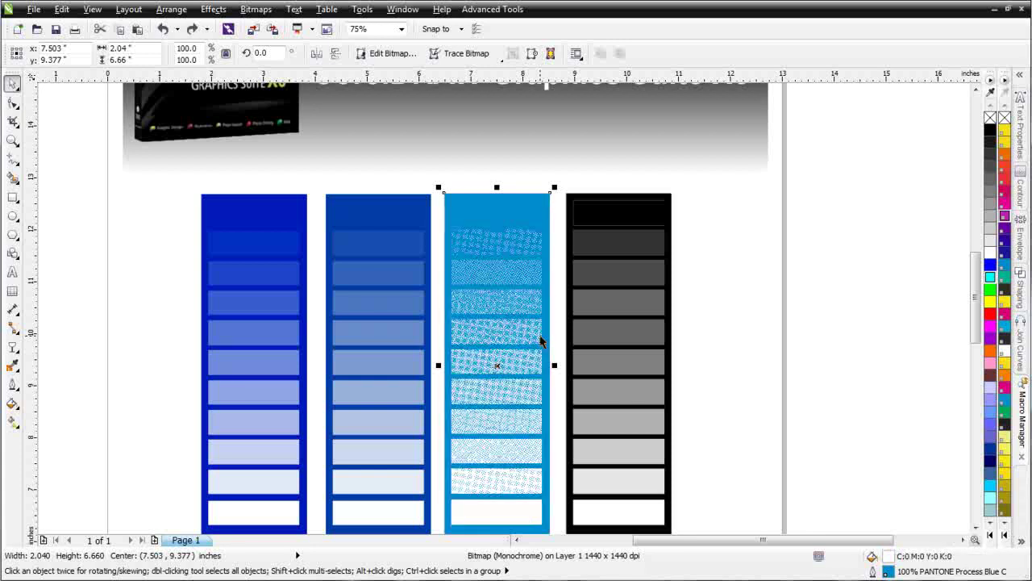
key(ctrl+z)
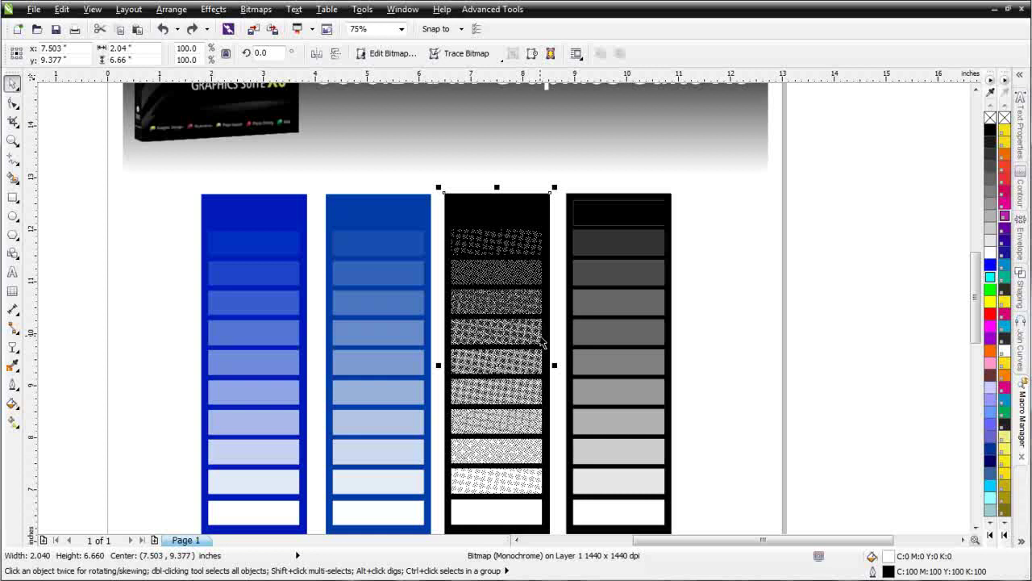
key(ctrl+z)
key(ctrl+z)
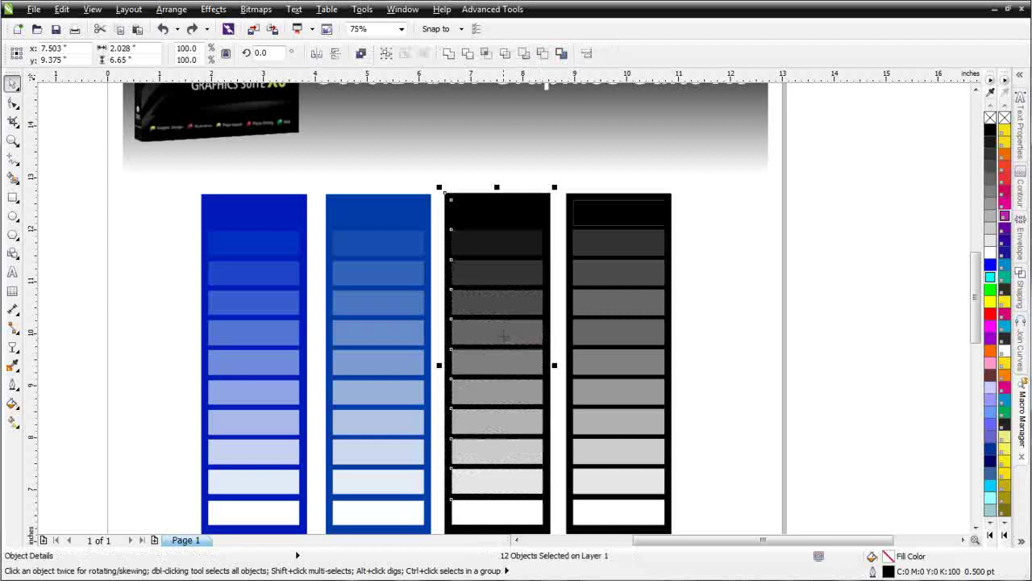
Move the selected vector grayscale column off the page's right edge and place the fourth column beside it.
drag(504, 347, 894, 339)
drag(700, 196, 667, 313)
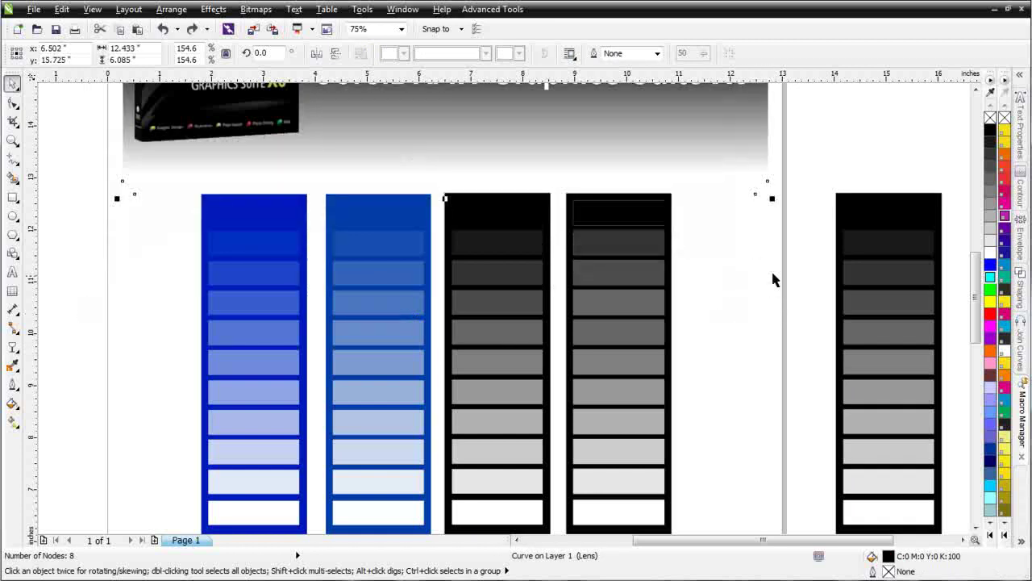
click(775, 448)
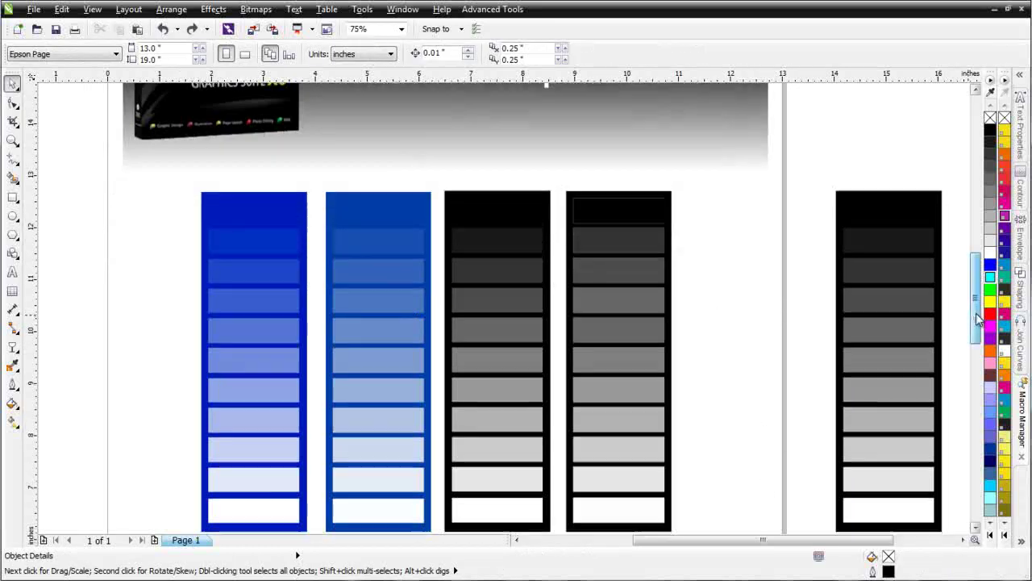
scroll(968, 321, down, 1)
drag(703, 515, 563, 165)
drag(600, 256, 747, 254)
click(624, 448)
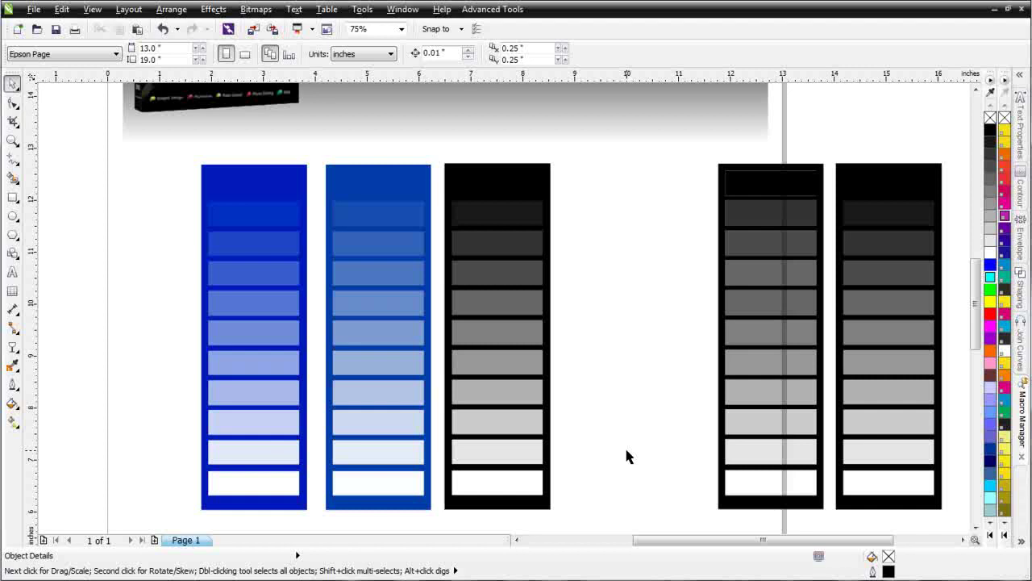
Inspect the fill colors of individual swatches in the rectangle column and the lens column beside it.
click(908, 211)
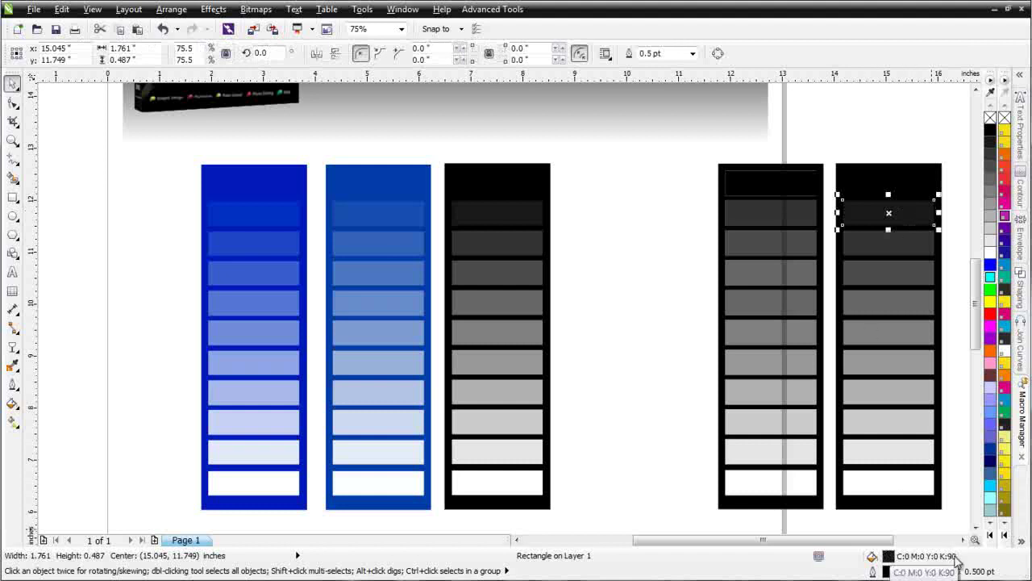
click(895, 236)
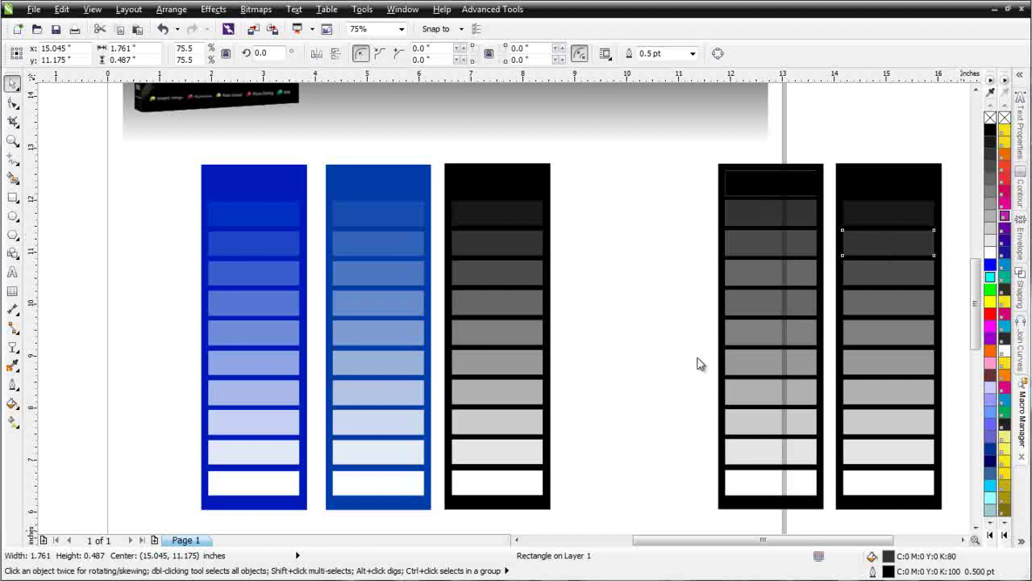
click(779, 229)
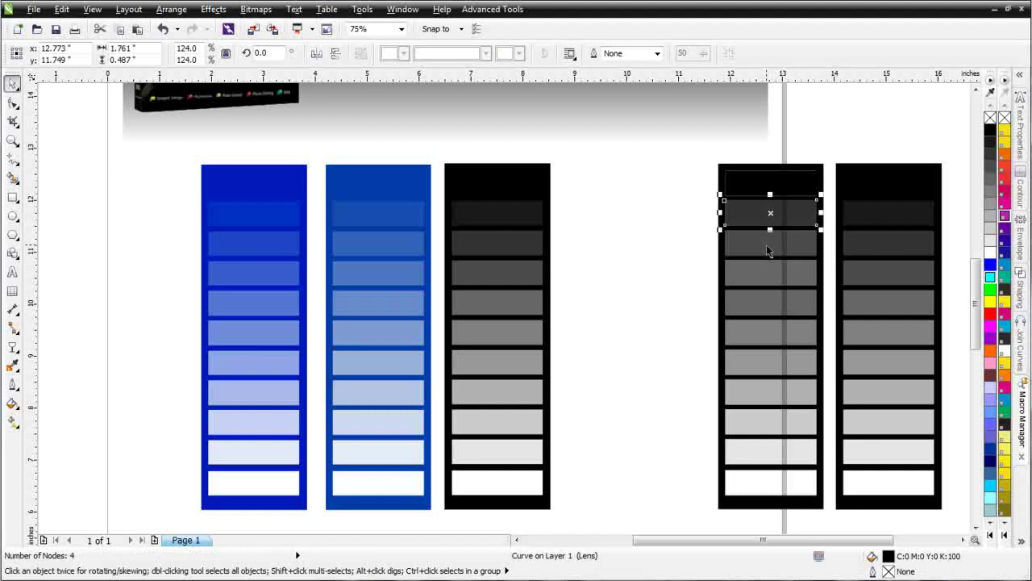
drag(768, 249, 767, 304)
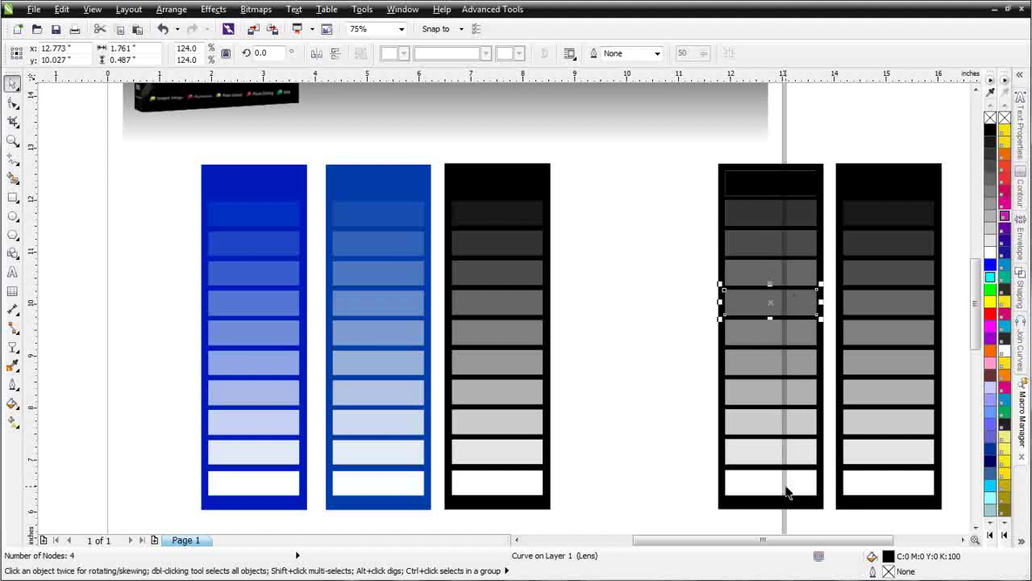
Convert the 12 objects of the vector column outside the page to a 300 dpi Grayscale (8-bit) bitmap.
drag(961, 138, 834, 517)
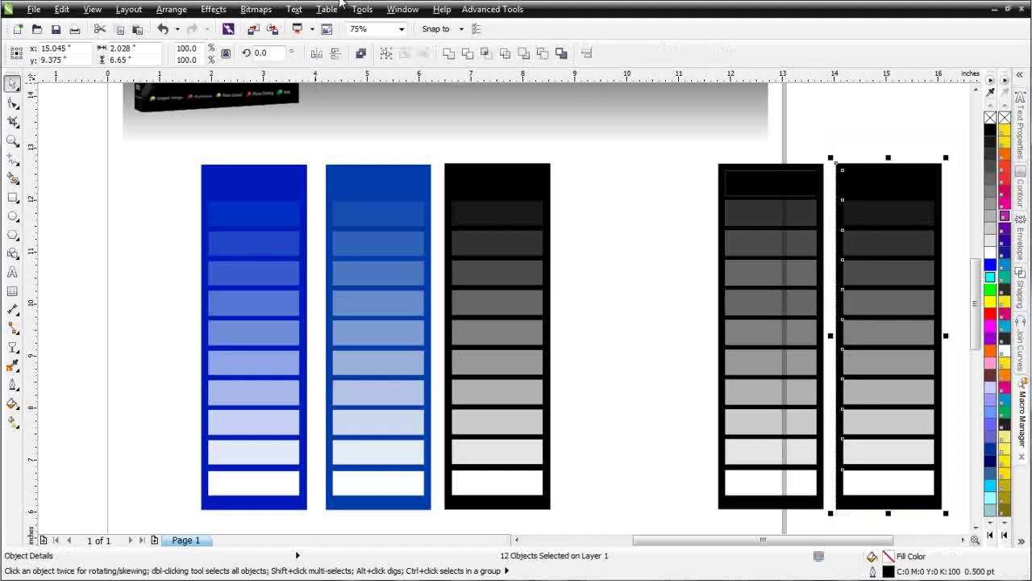
click(255, 9)
click(266, 28)
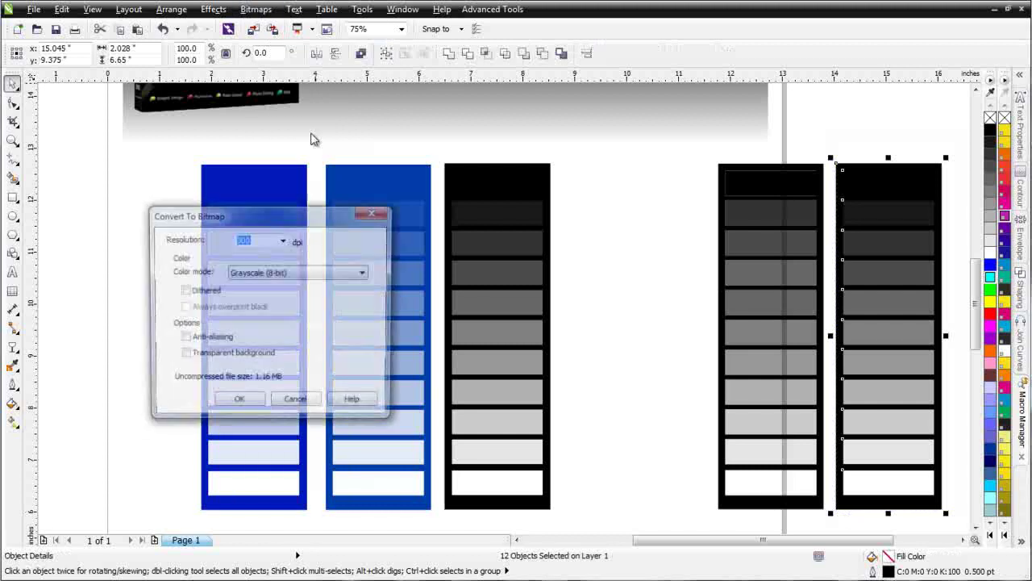
click(248, 407)
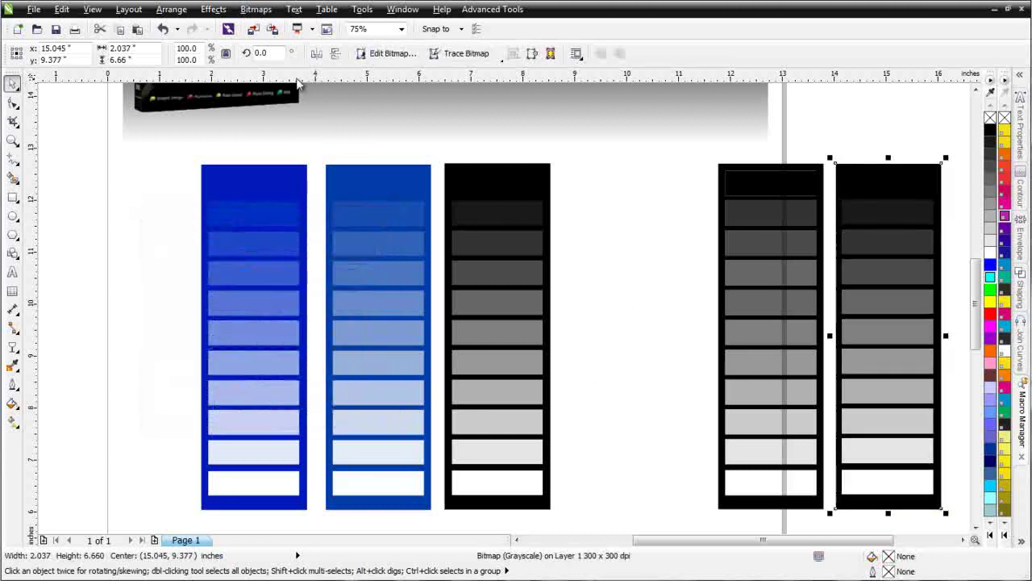
Start a Black and White (1-bit) conversion of the grayscale bitmap with the Line Art method and fit more swatches in its preview.
click(256, 10)
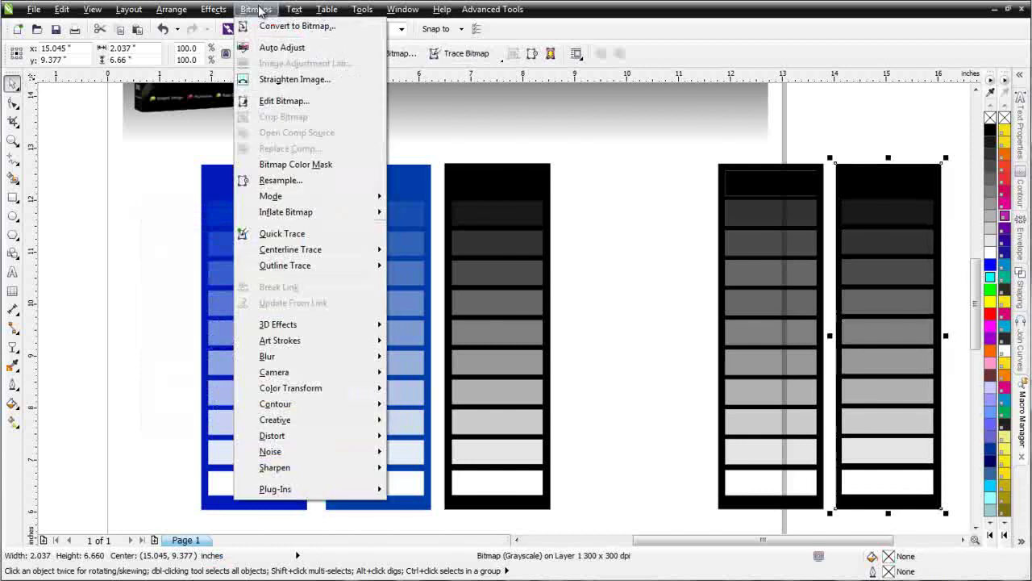
mouse_move(327, 199)
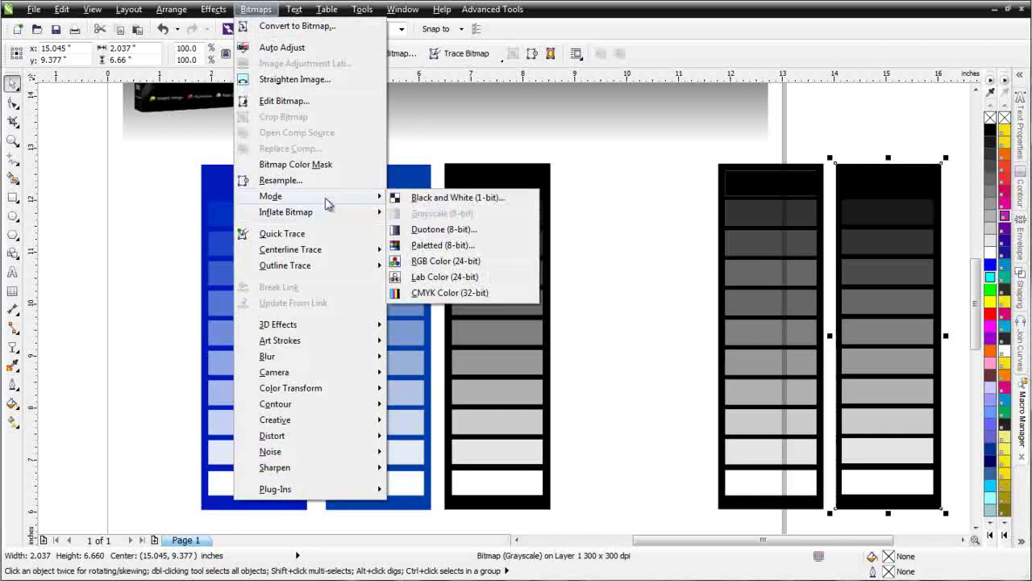
click(446, 199)
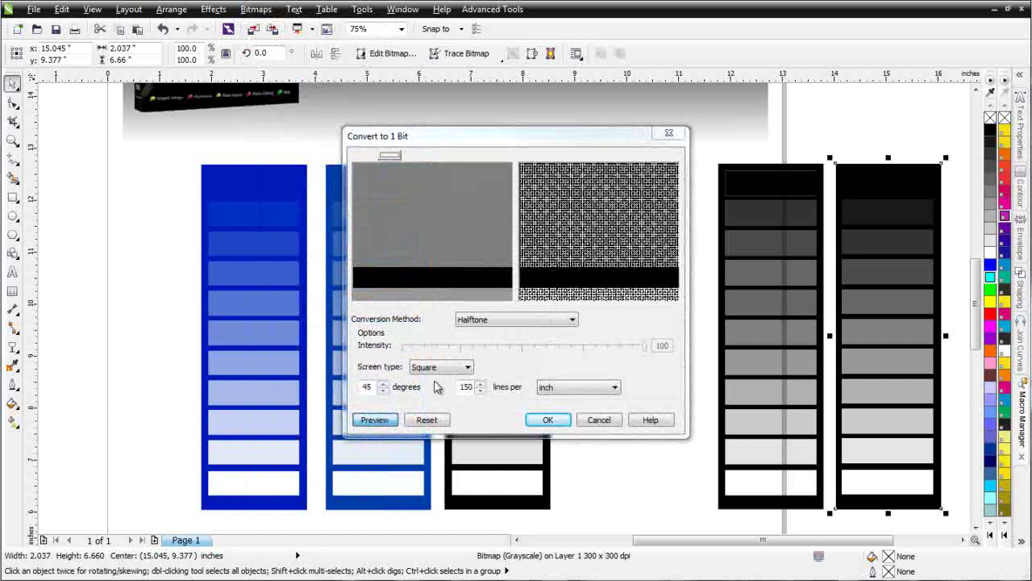
click(572, 320)
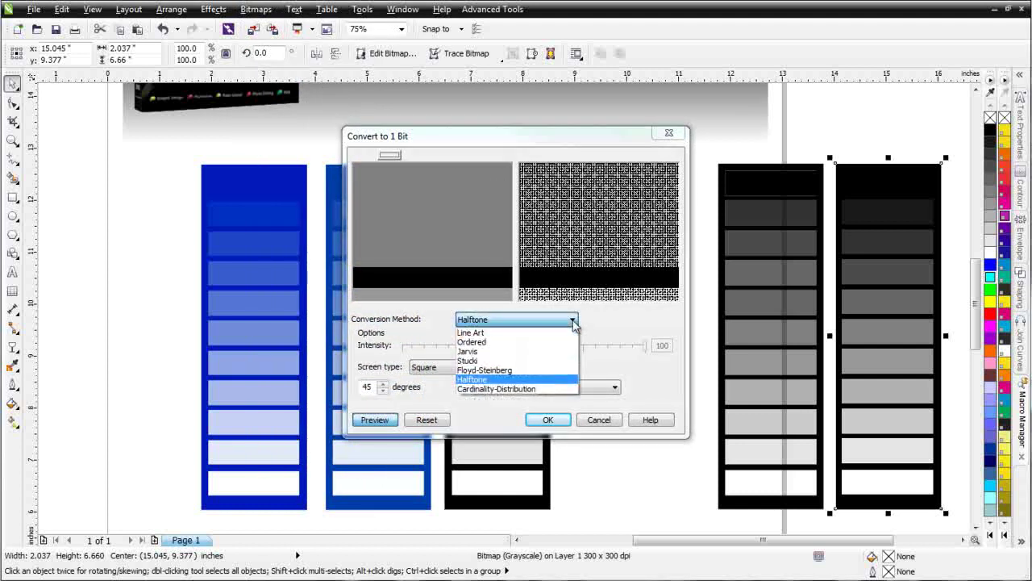
click(553, 333)
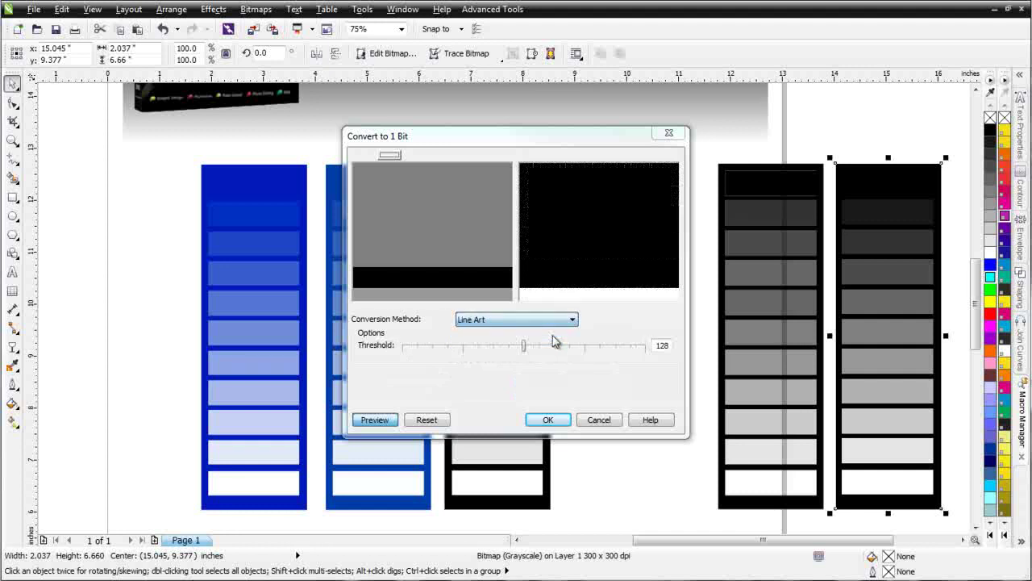
drag(468, 249, 468, 243)
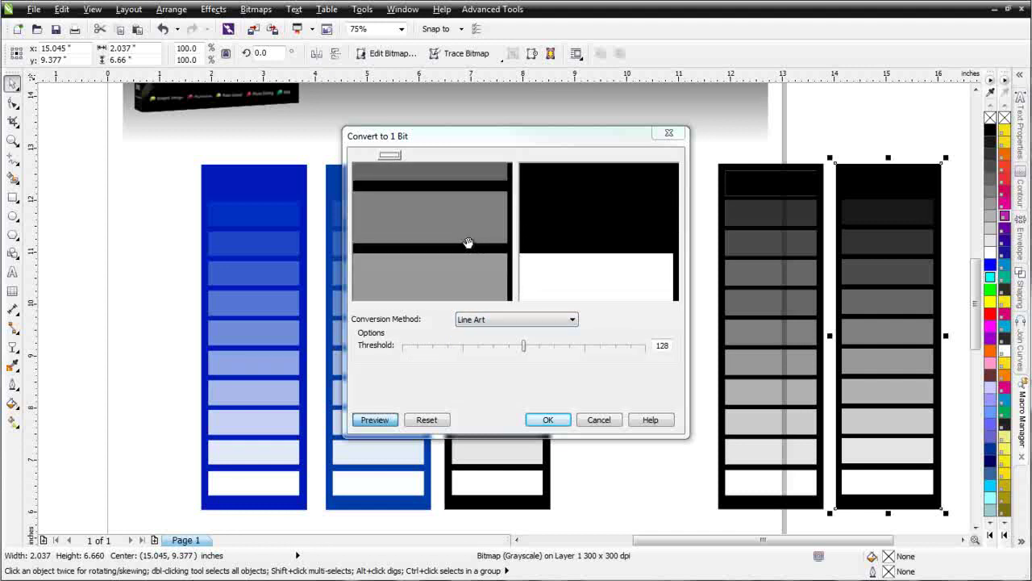
right_click(468, 242)
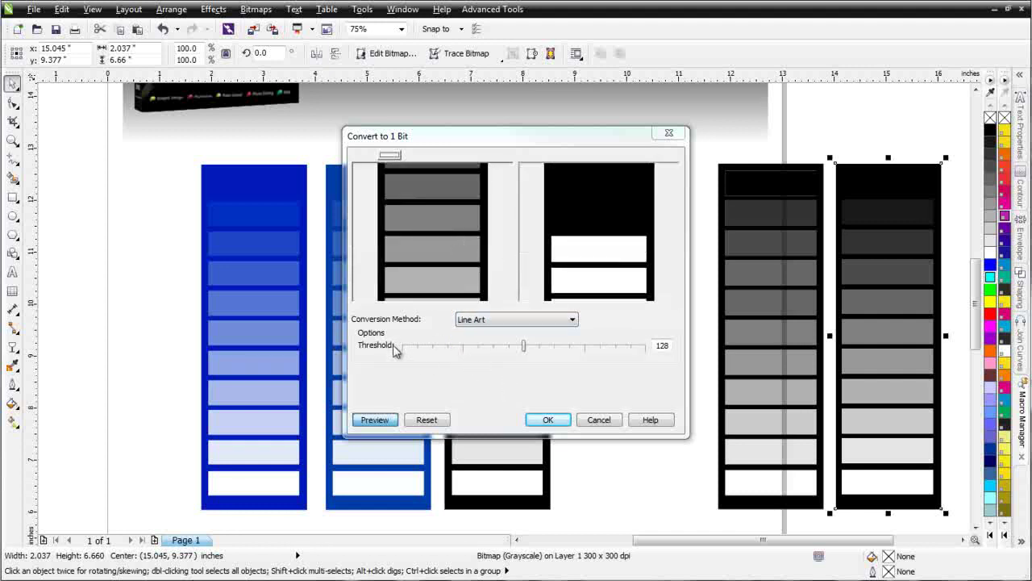
Preview the Line Art conversion at threshold 0 and at threshold 255 across the dark and light swatches.
drag(525, 349, 397, 362)
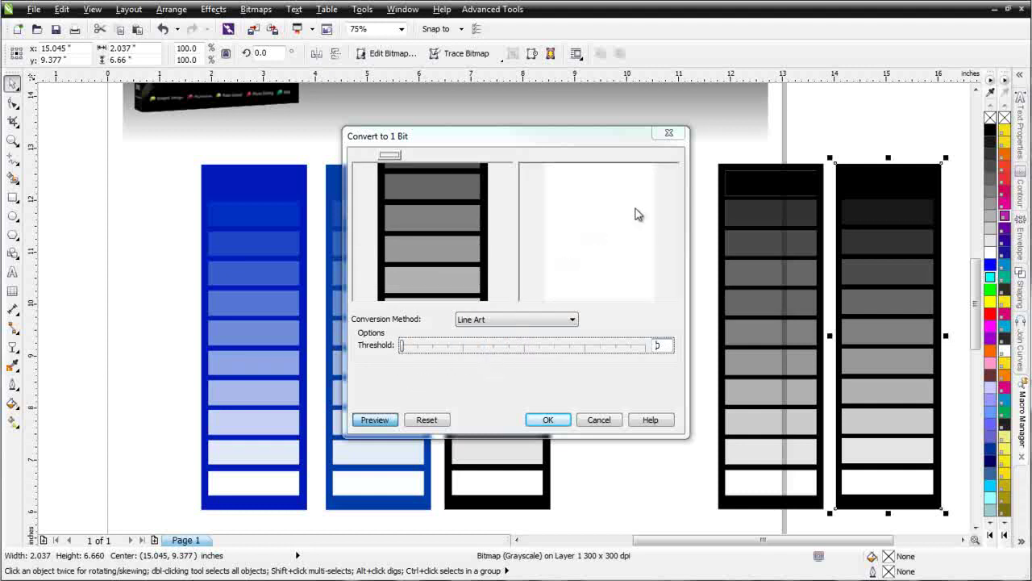
drag(463, 242, 452, 283)
drag(438, 189, 440, 293)
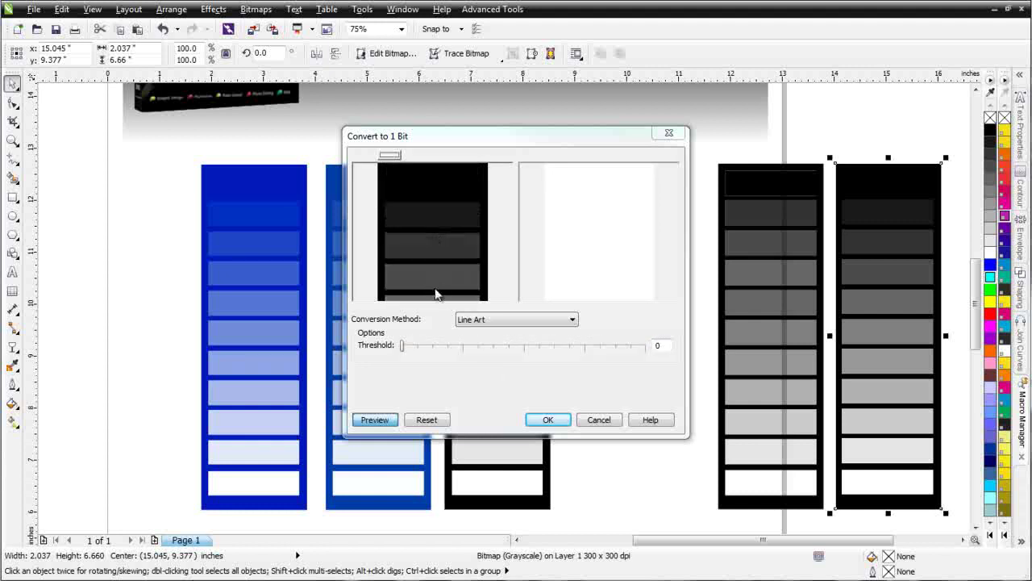
drag(403, 349, 649, 347)
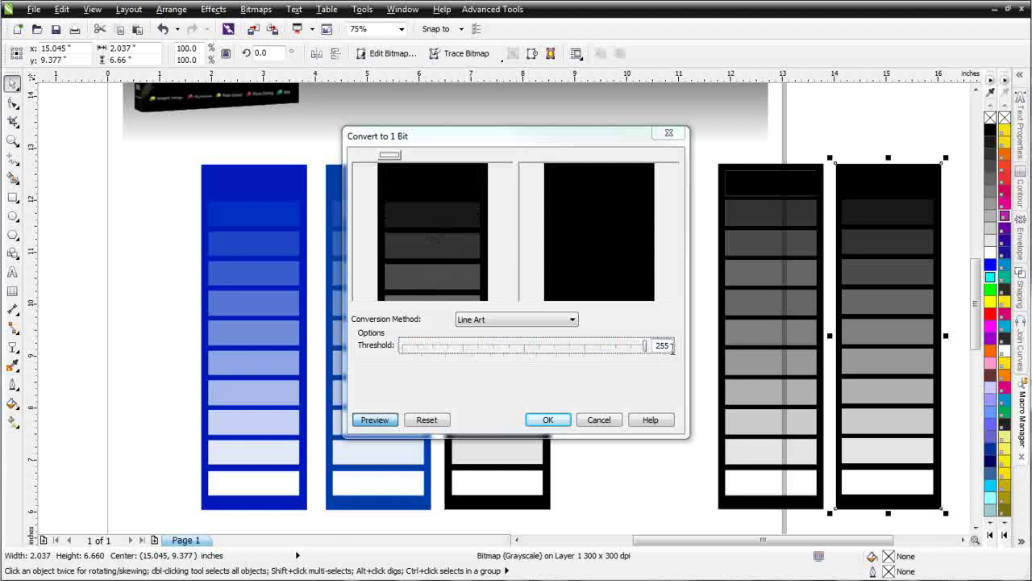
click(625, 274)
drag(455, 269, 482, 189)
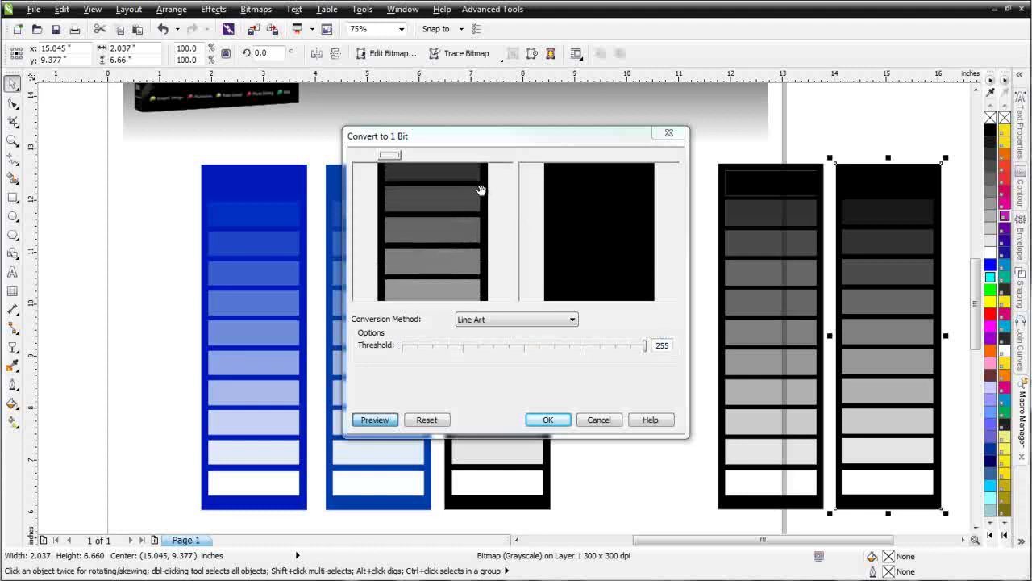
drag(467, 267, 469, 194)
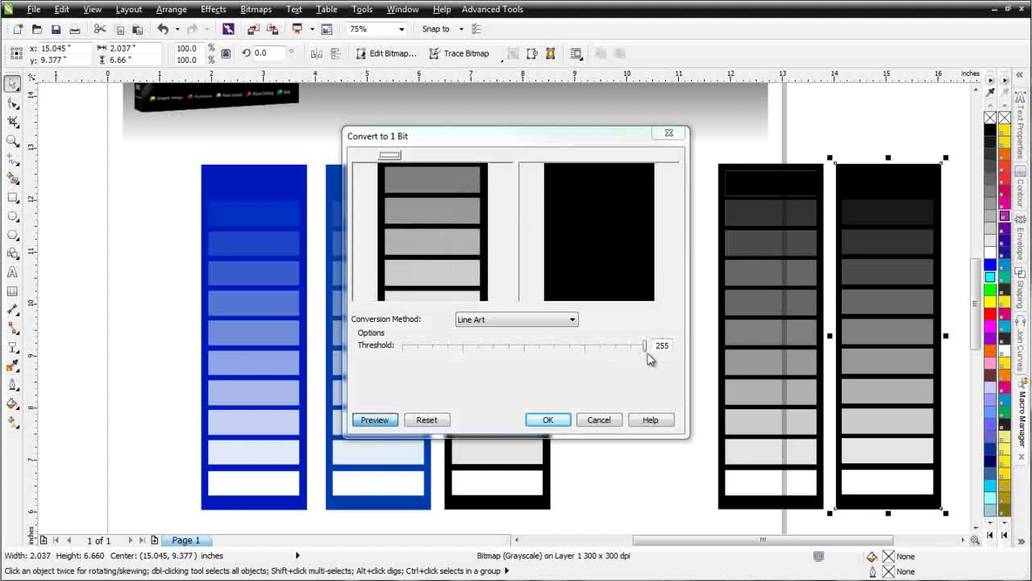
Try a Line Art threshold of 215, set it to 176, and apply the 1-bit conversion.
drag(646, 353, 609, 360)
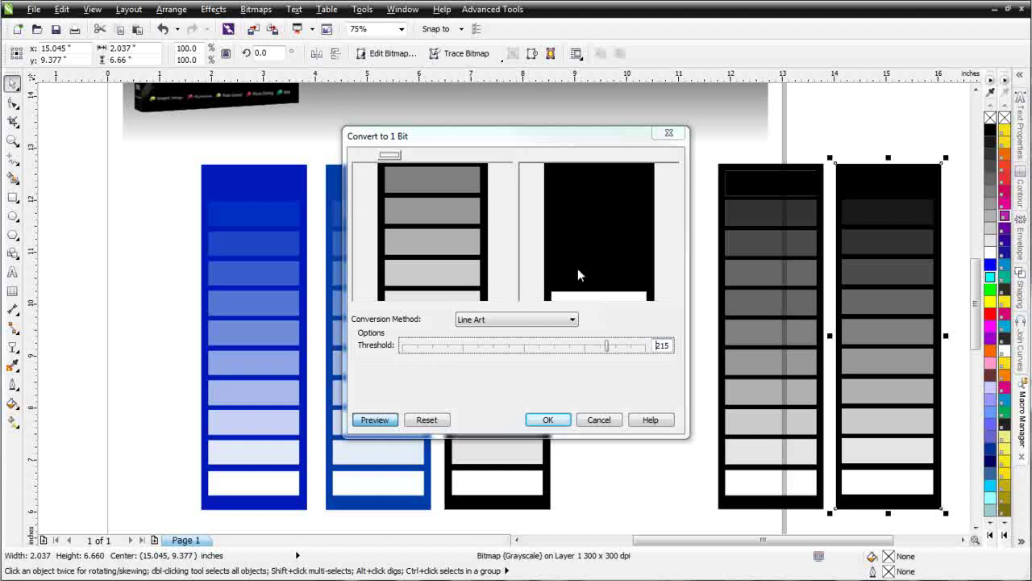
drag(608, 347, 569, 347)
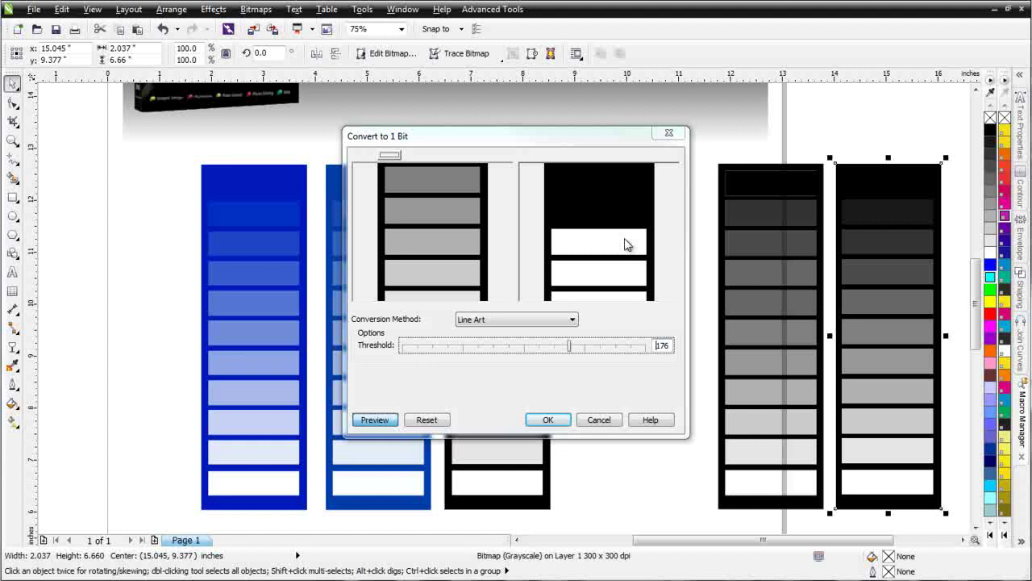
click(568, 422)
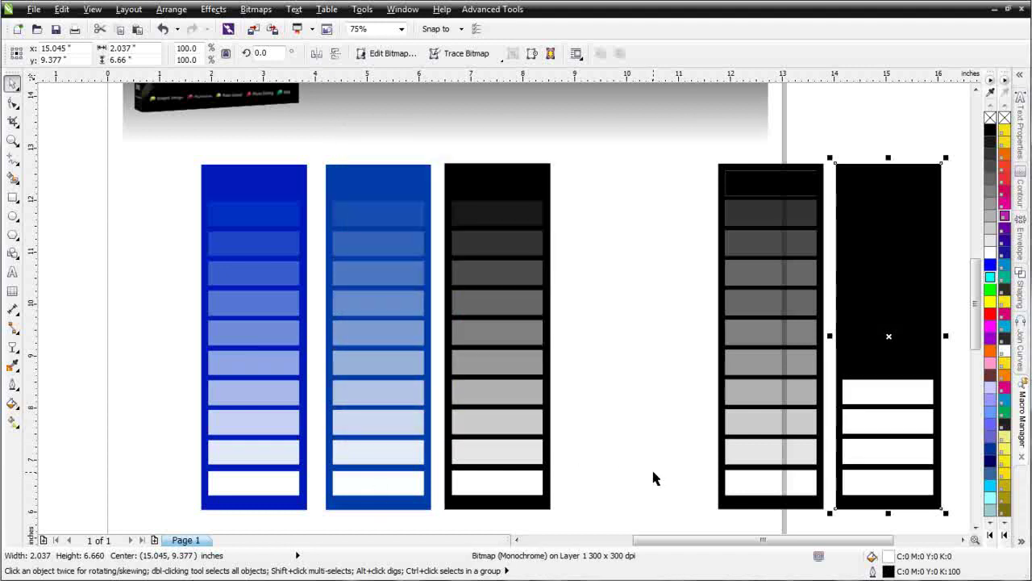
Undo the Line Art conversion and try converting the grayscale bitmap directly to a 300 dpi Black and White (1-bit) bitmap.
key(ctrl+z)
click(256, 9)
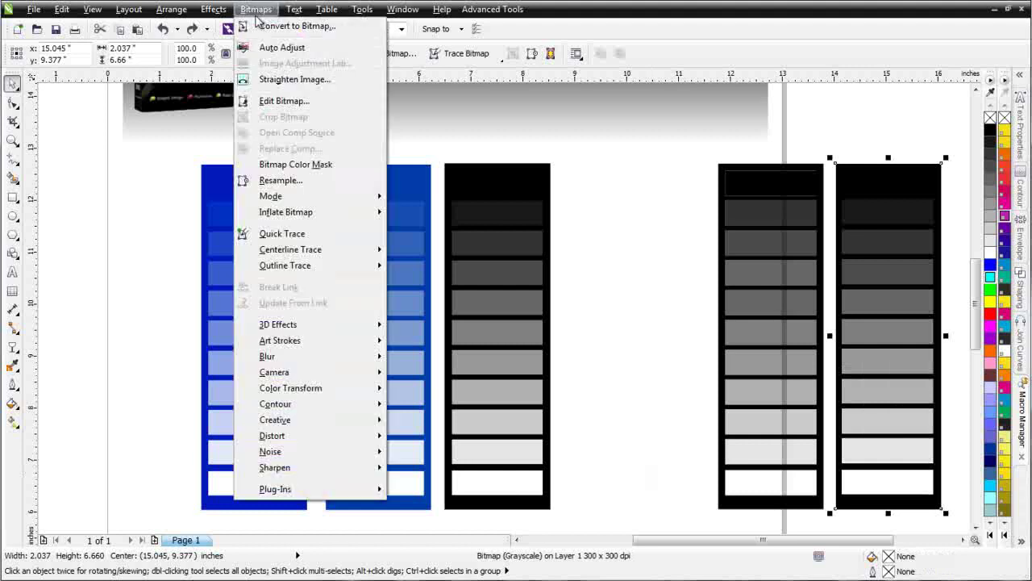
click(278, 25)
click(348, 272)
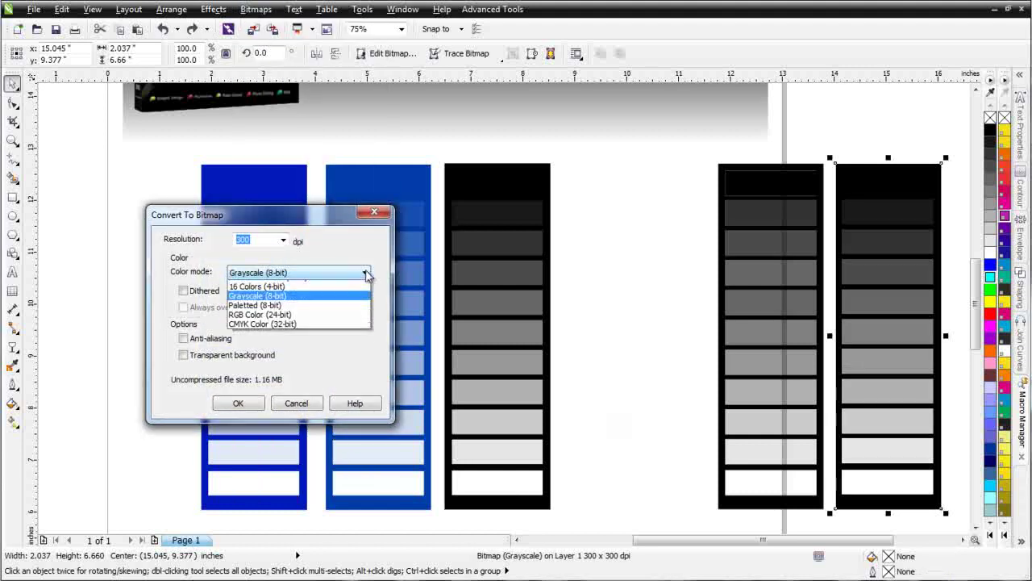
click(355, 284)
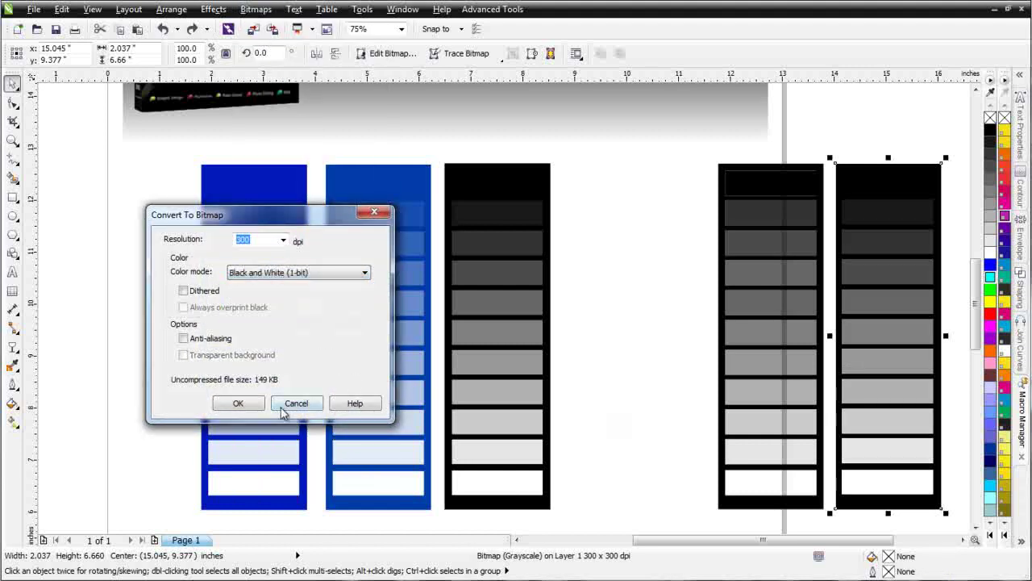
click(237, 403)
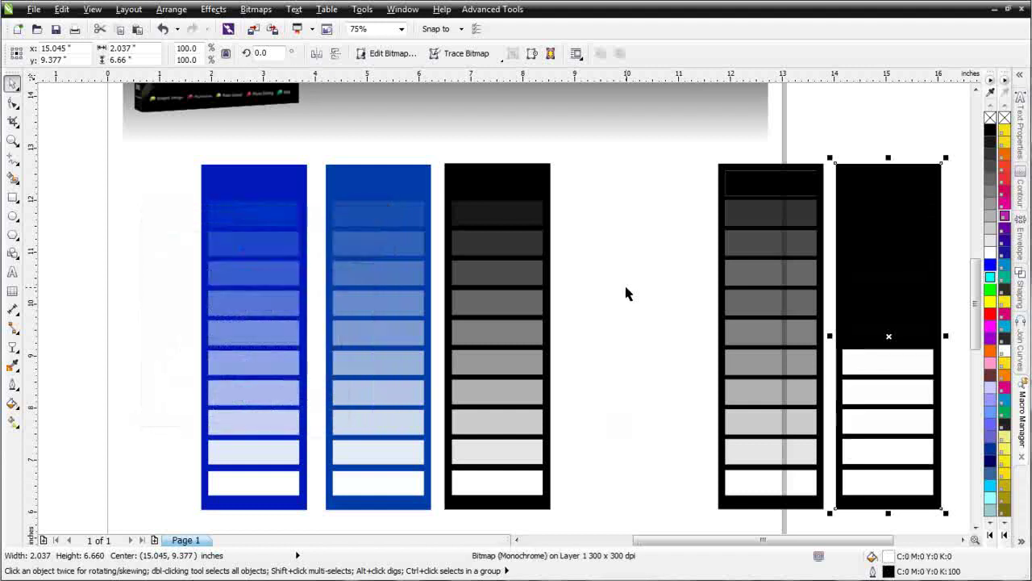
key(ctrl+z)
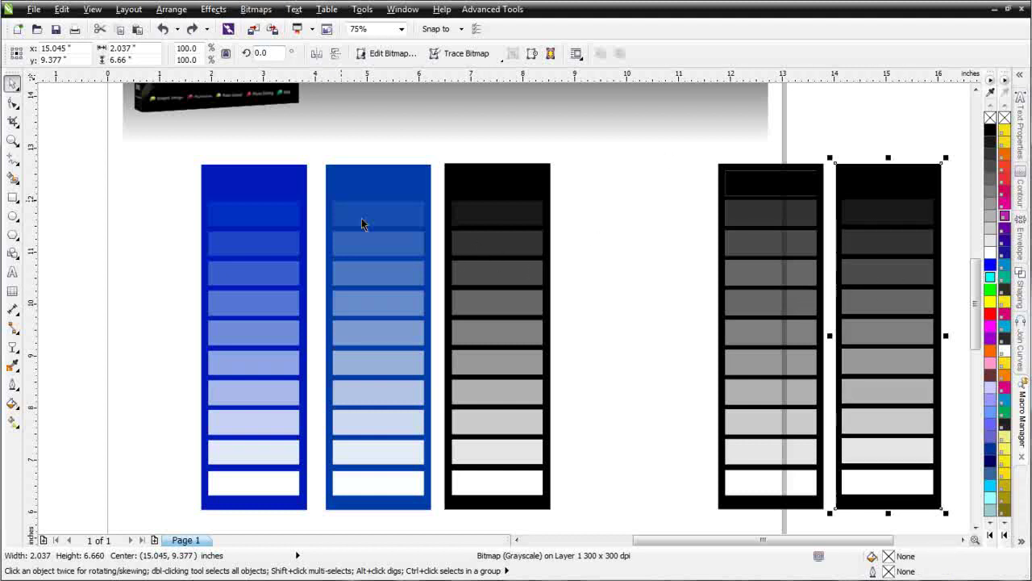
Repeat the undithered 300 dpi Black and White (1-bit) conversion of the grayscale column and undo it.
click(265, 13)
click(268, 29)
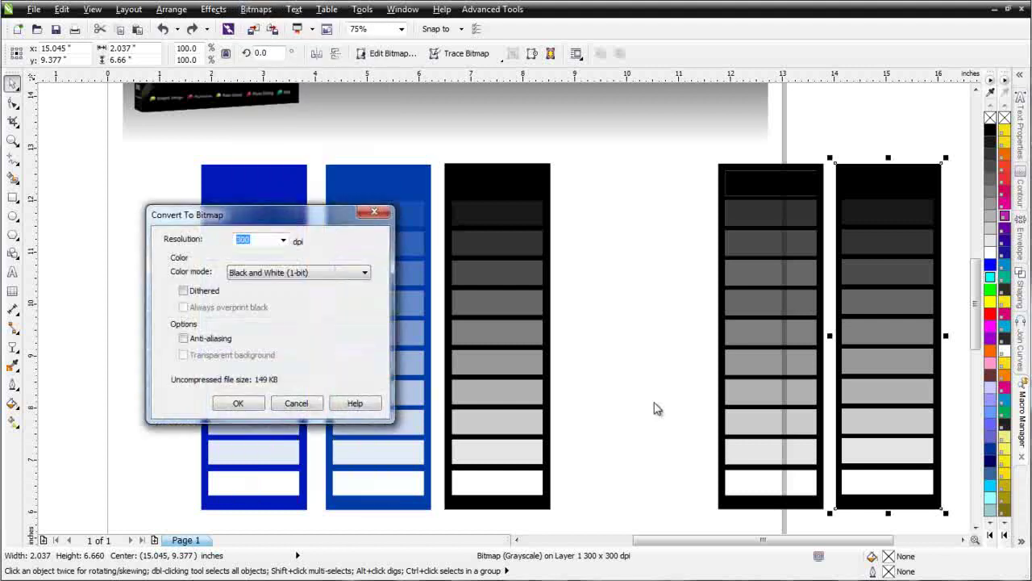
click(242, 403)
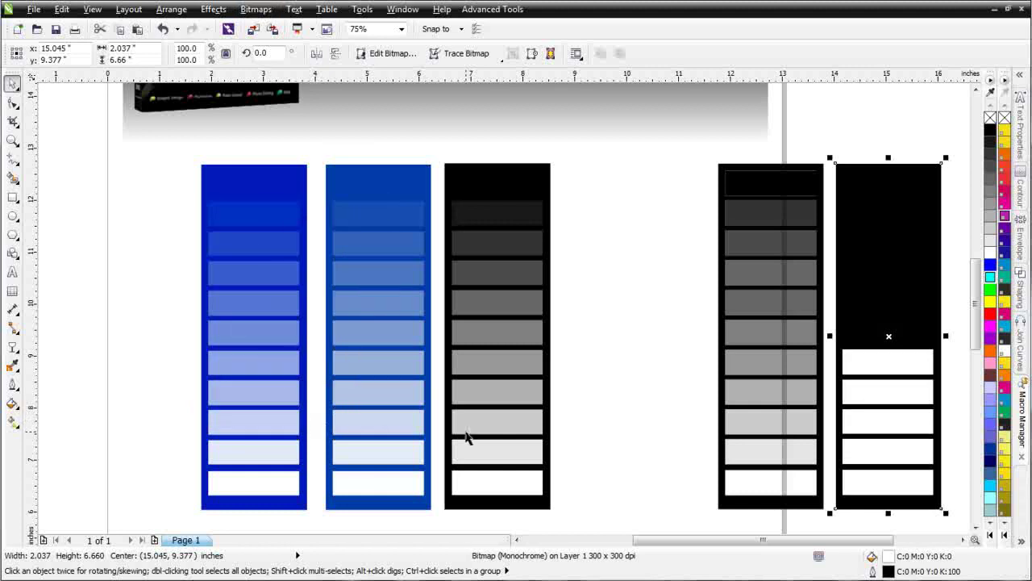
key(ctrl+z)
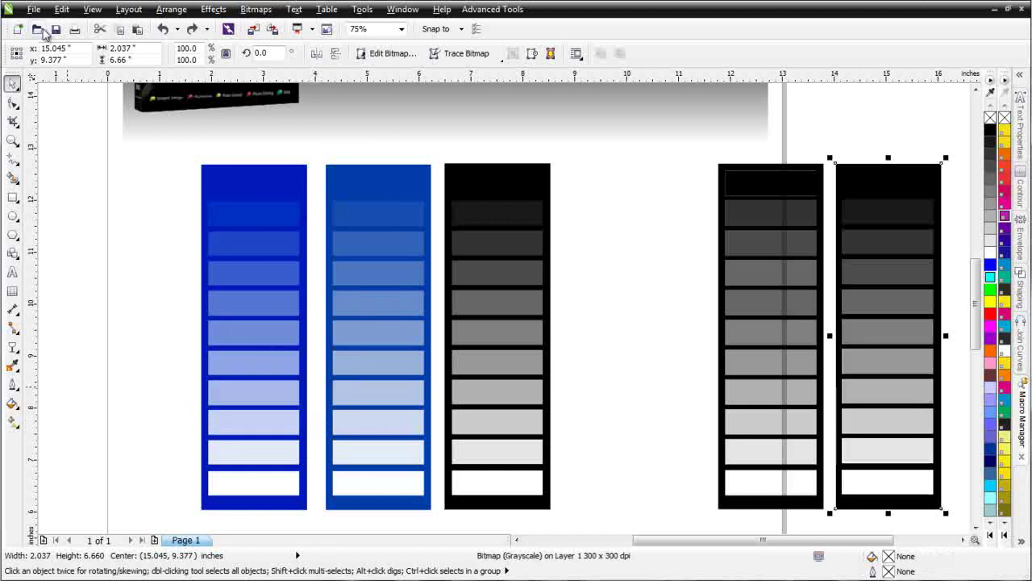
Convert the selected column bitmap to a 300 dpi Grayscale (8-bit) bitmap.
click(267, 10)
click(270, 26)
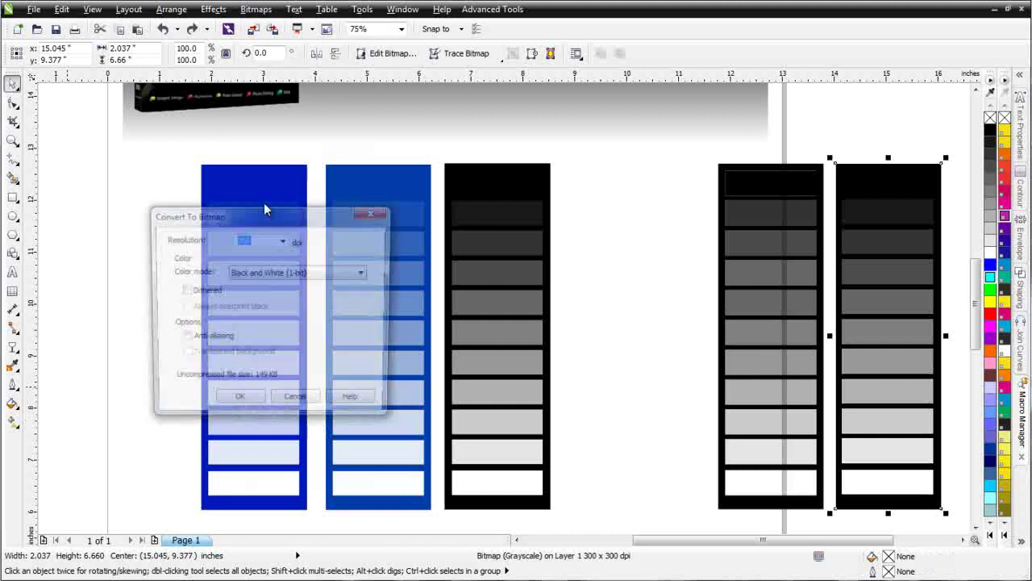
click(365, 273)
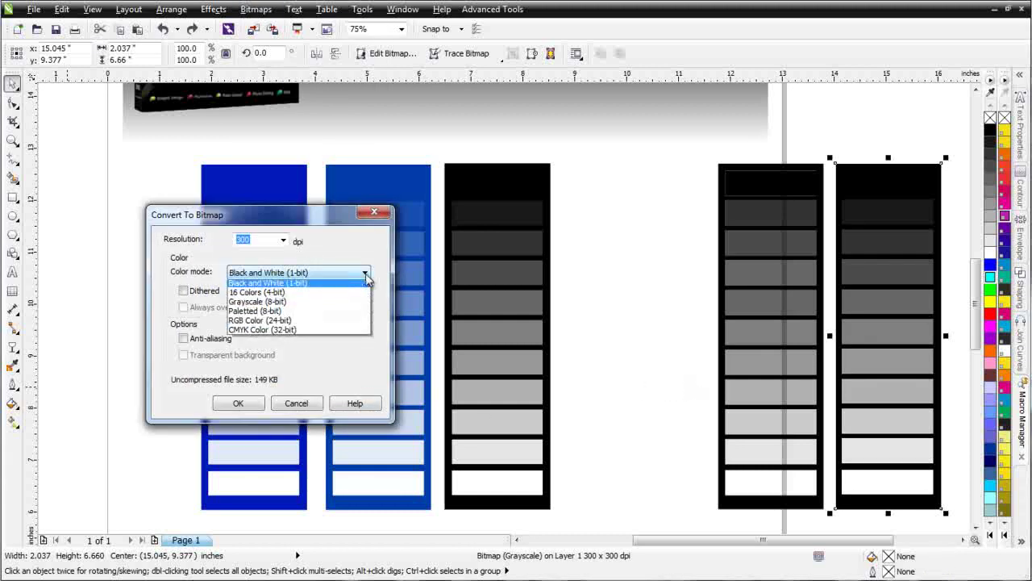
click(337, 313)
click(237, 403)
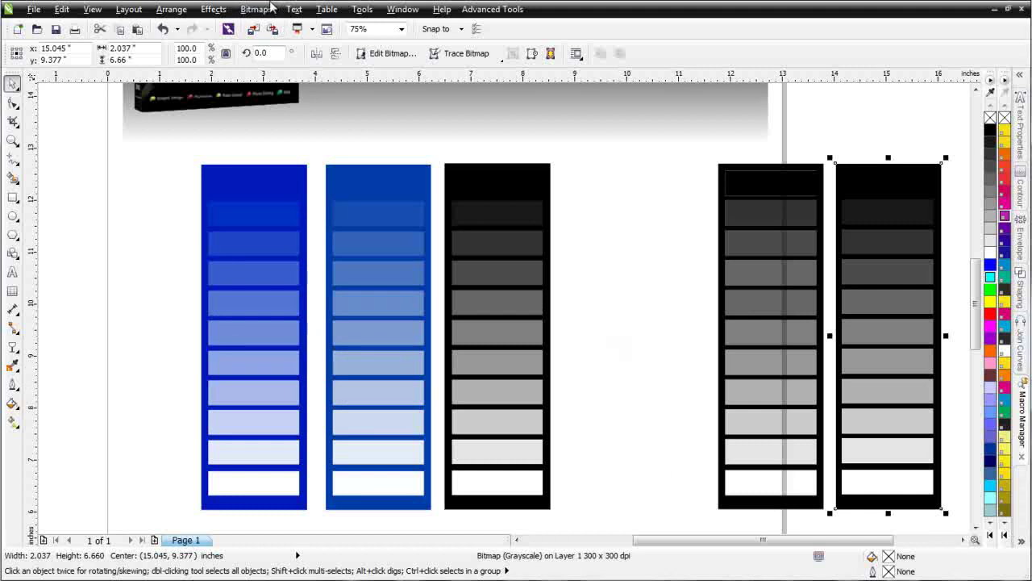
Change the grayscale bitmap's mode to Black and White (1-bit) using the Stucki conversion method at intensity 100.
click(268, 10)
mouse_move(336, 198)
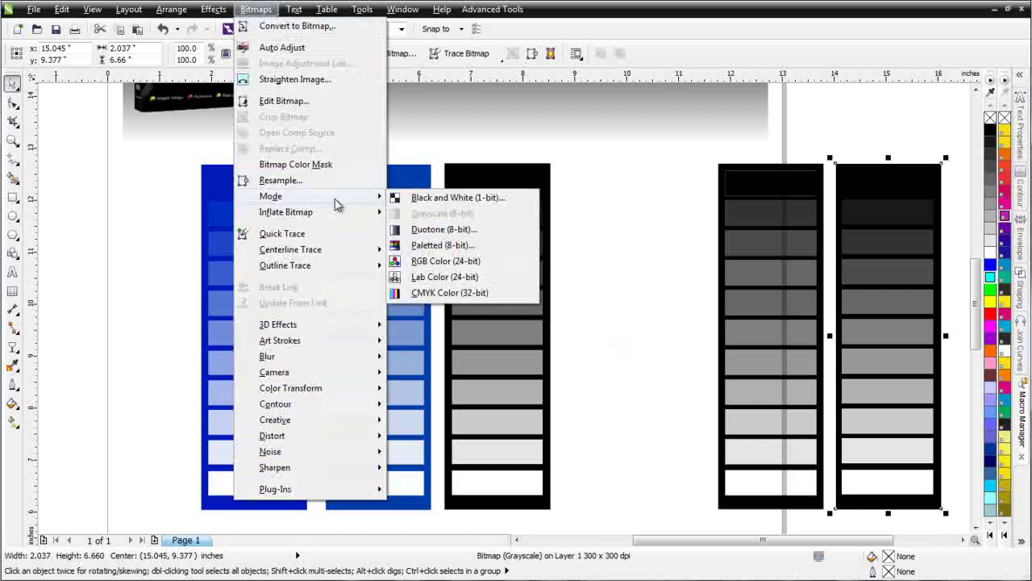
click(463, 202)
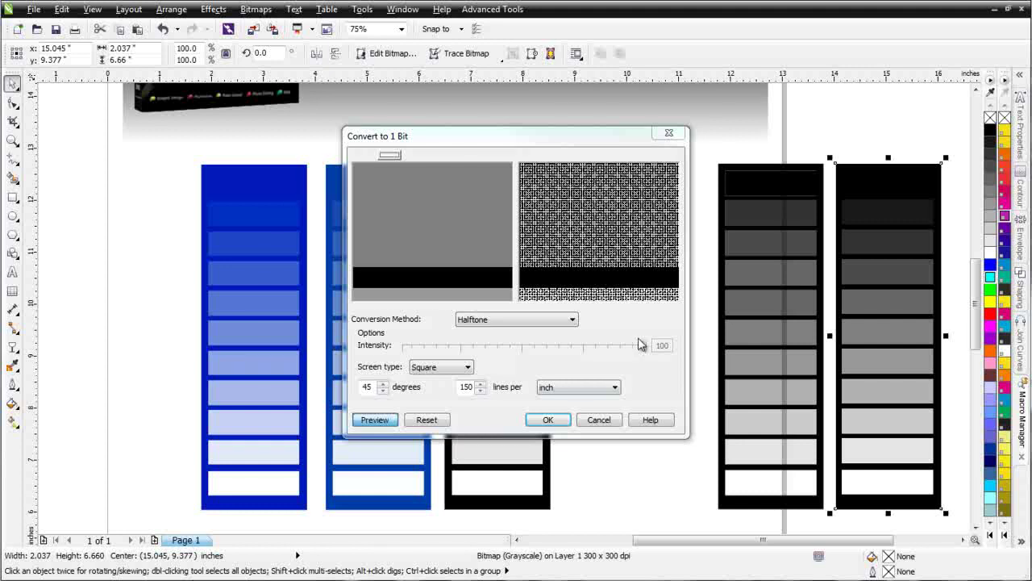
click(575, 320)
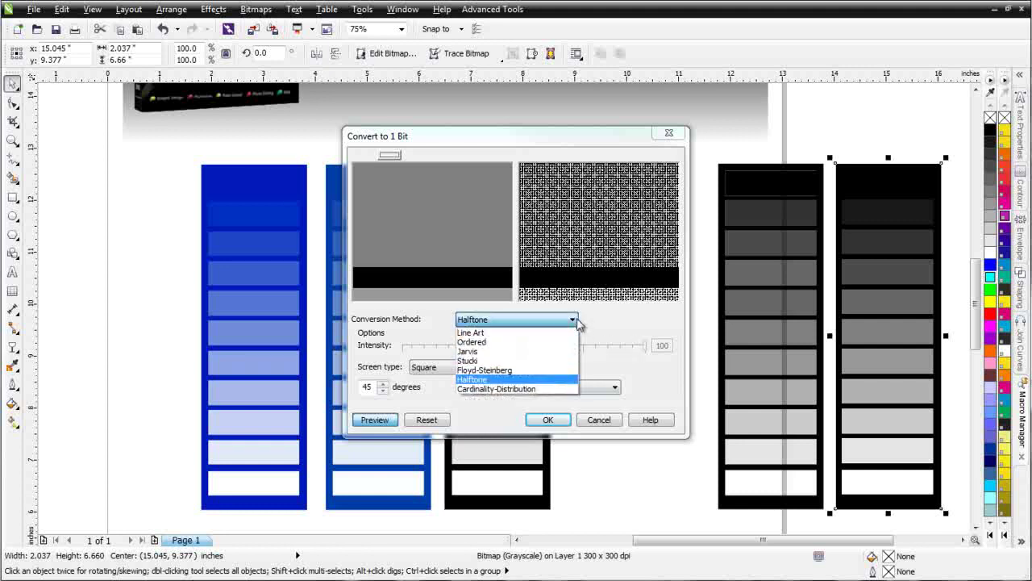
click(554, 361)
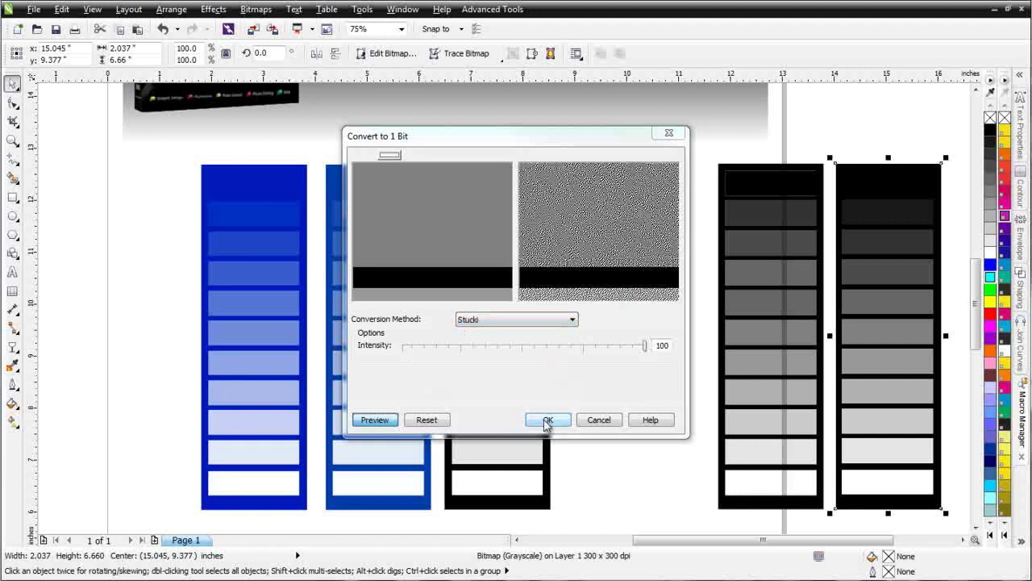
click(547, 420)
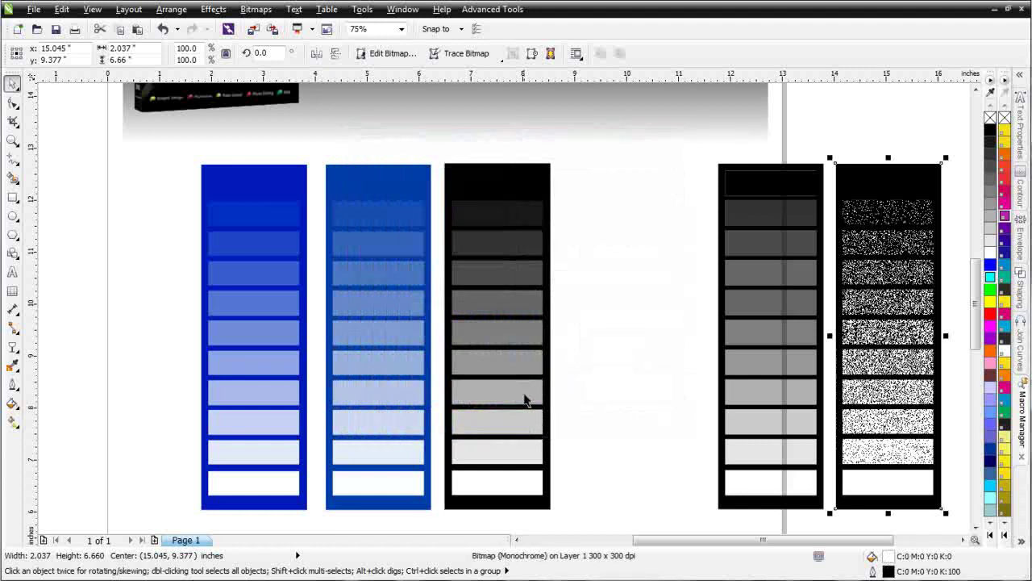
Inspect the Stucki-dithered swatches up close and delete that bitmap.
click(13, 141)
click(972, 430)
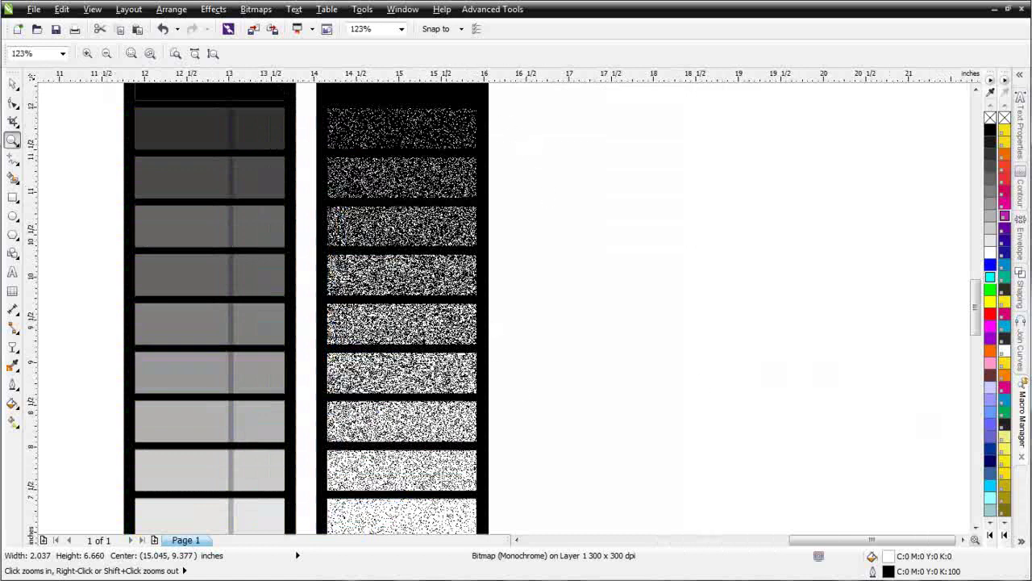
right_click(661, 369)
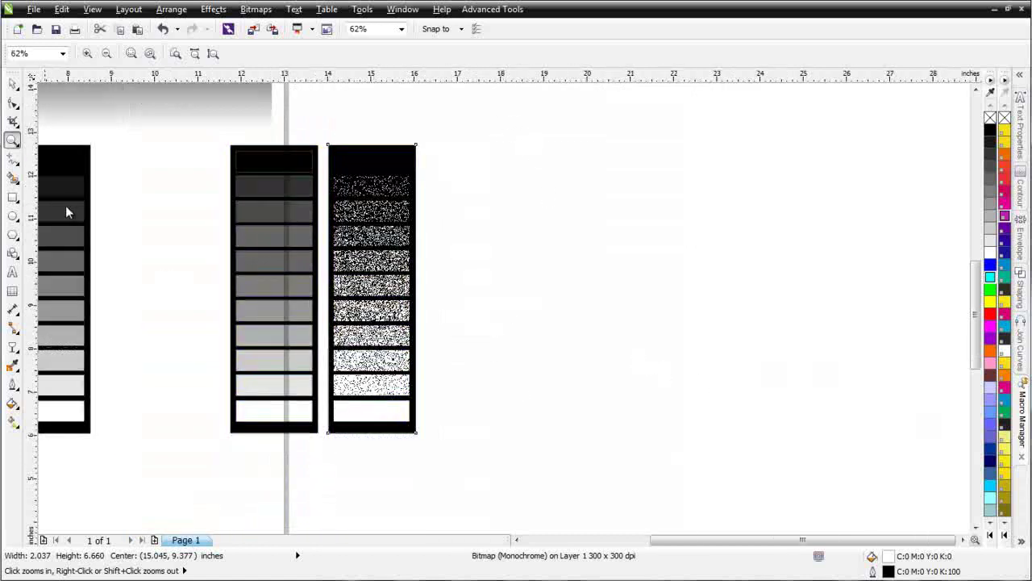
click(13, 84)
key(Delete)
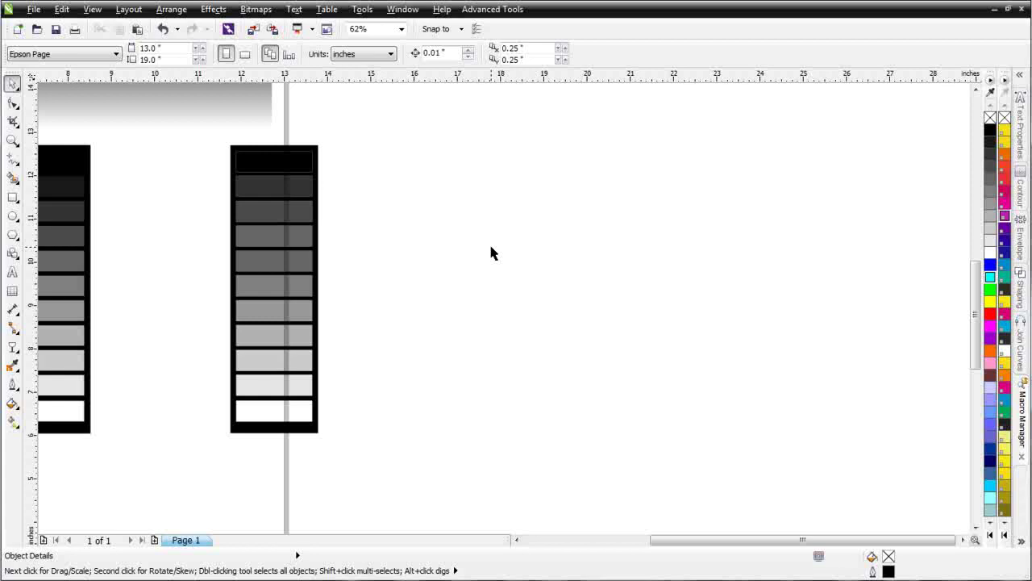
Convert the 12 vector objects straddling the page edge to a 300 dpi Grayscale (8-bit) bitmap with a transparent background.
drag(363, 138, 216, 453)
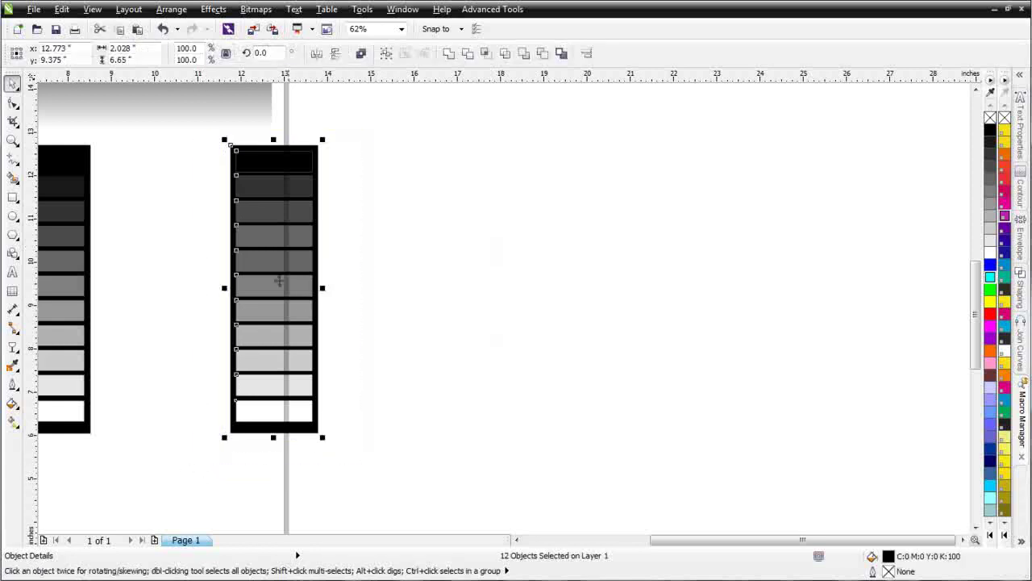
click(255, 9)
click(261, 29)
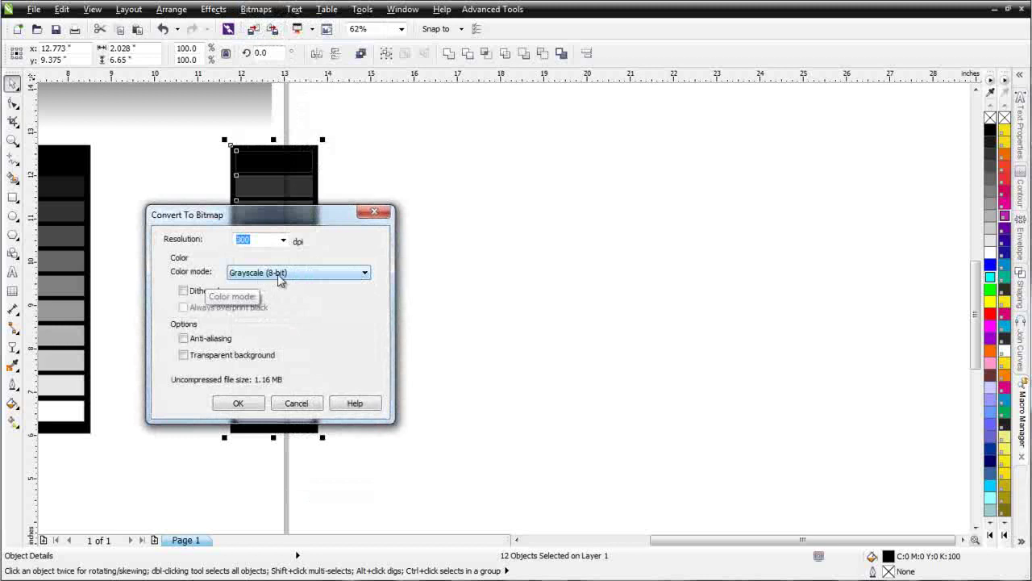
drag(305, 214, 592, 207)
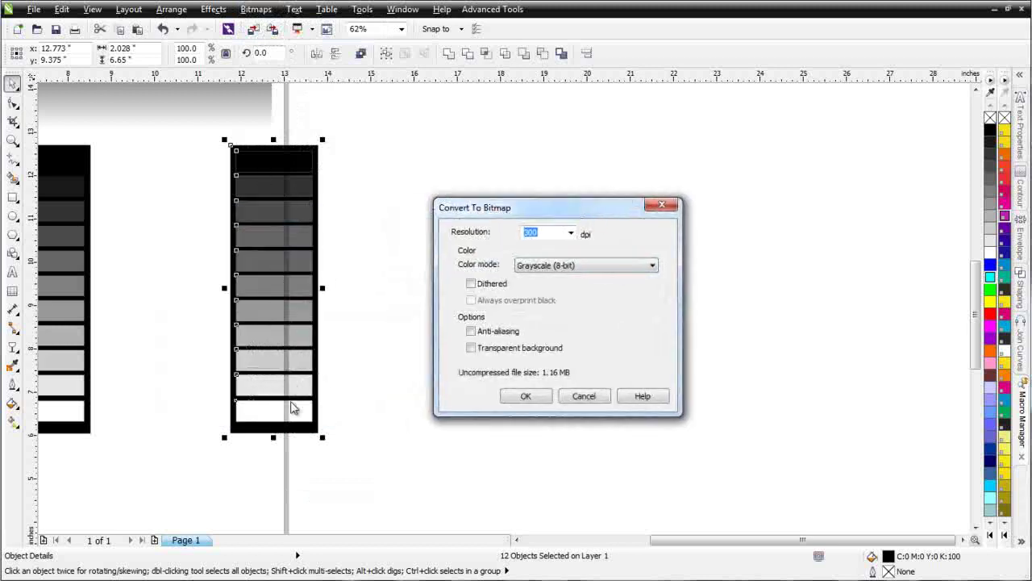
click(471, 348)
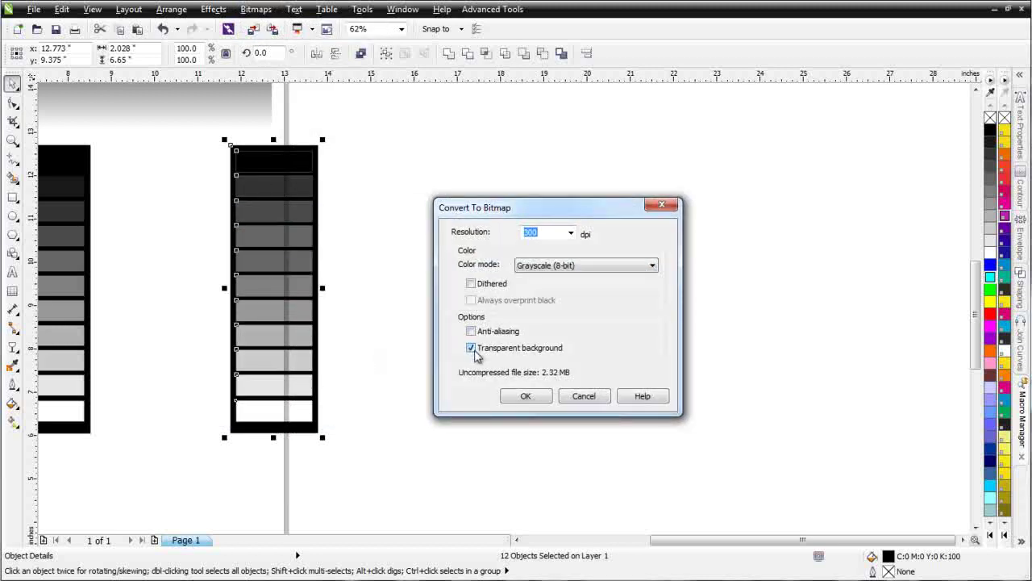
click(543, 395)
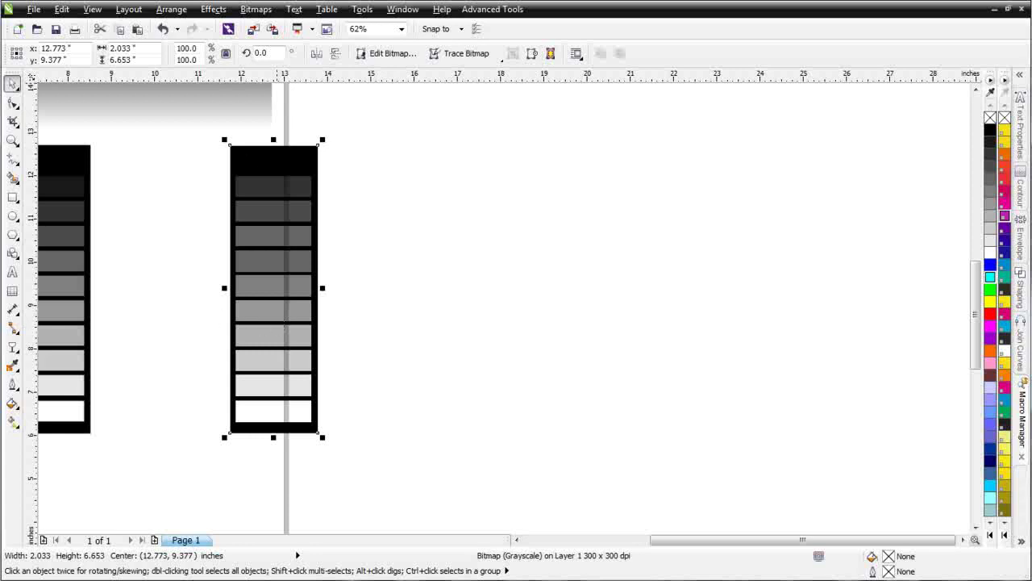
Convert the bitmap to Black and White (1-bit) with a Halftone square screen at 45 degrees and 150 lines per inch.
click(255, 9)
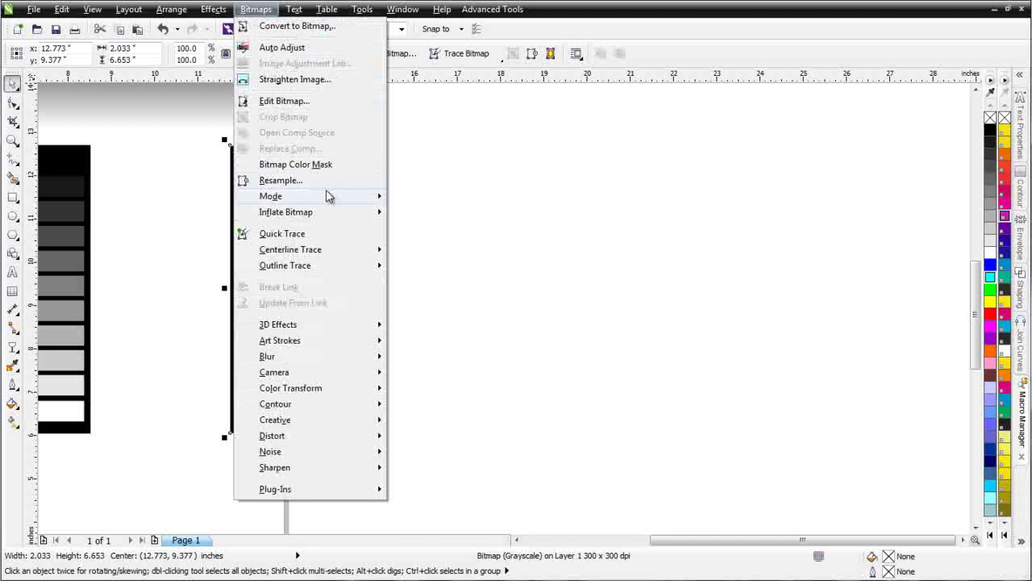
mouse_move(327, 195)
click(436, 196)
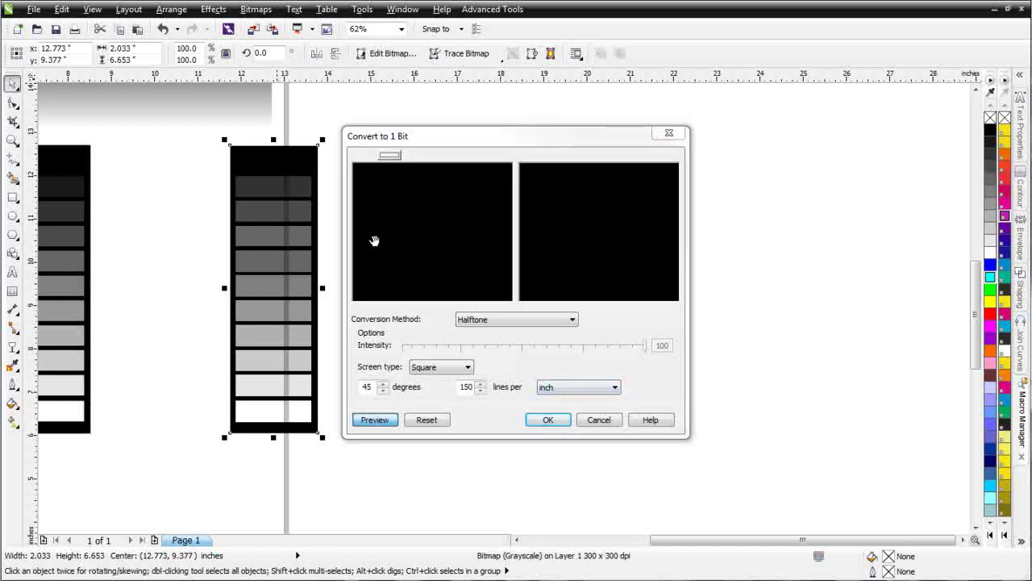
click(549, 421)
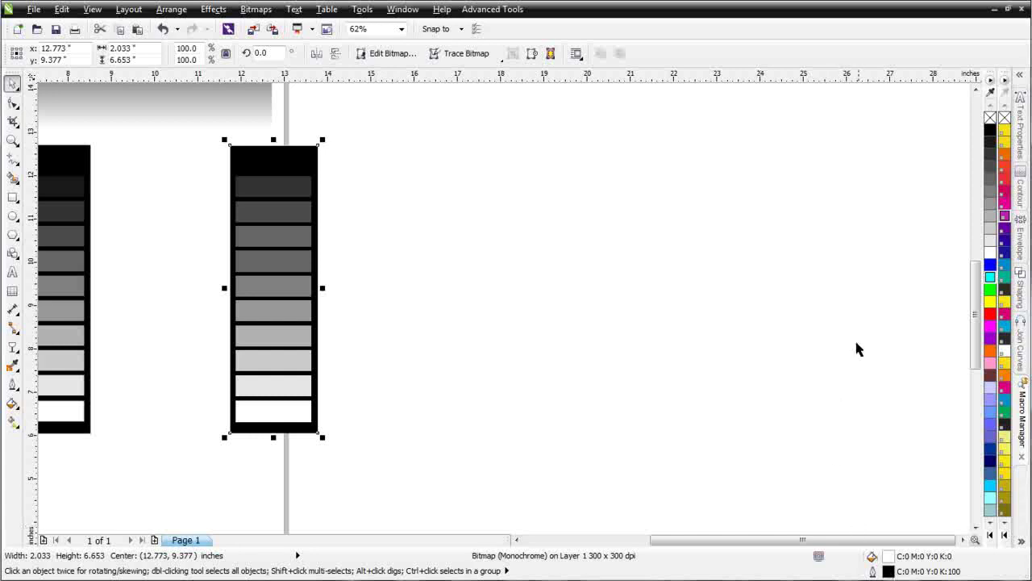
Remove the halftone bitmap's white fill and move it completely off the page, centered at about 19.0, 8.6 inches.
click(1006, 121)
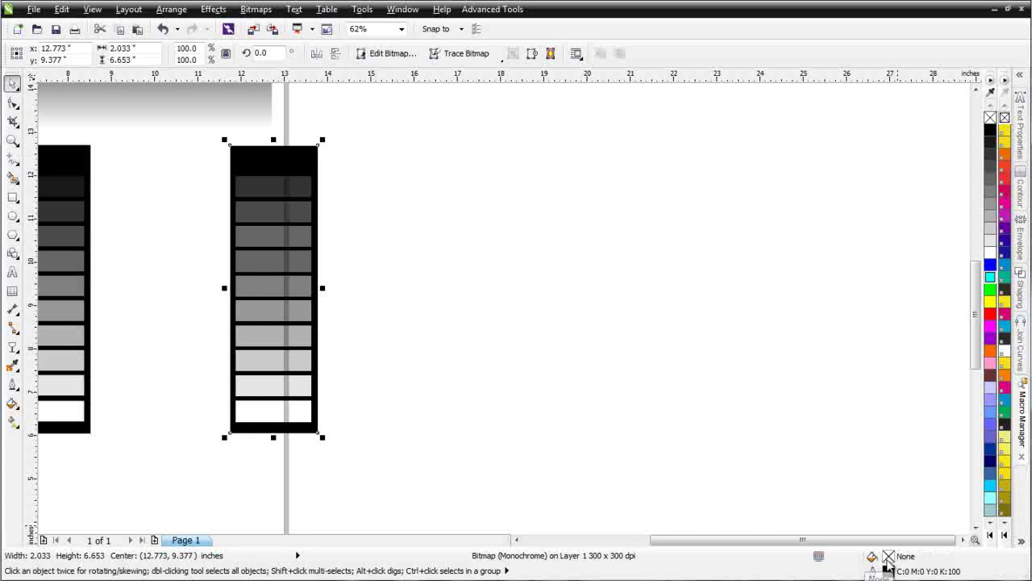
drag(290, 250, 560, 283)
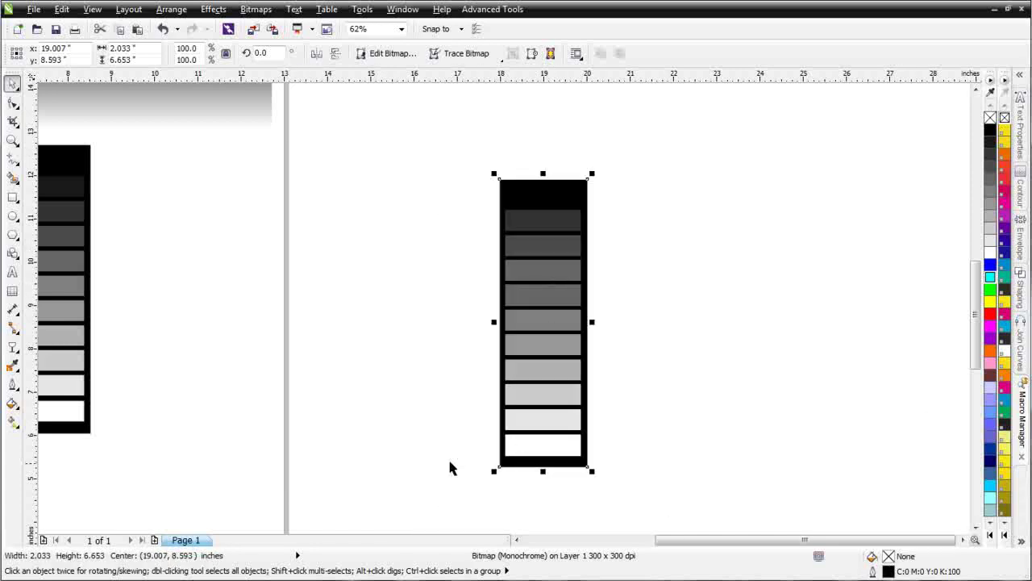
Draw a rectangle of about 3.2 by 7.5 inches around the halftone bitmap.
click(12, 140)
drag(422, 143, 661, 506)
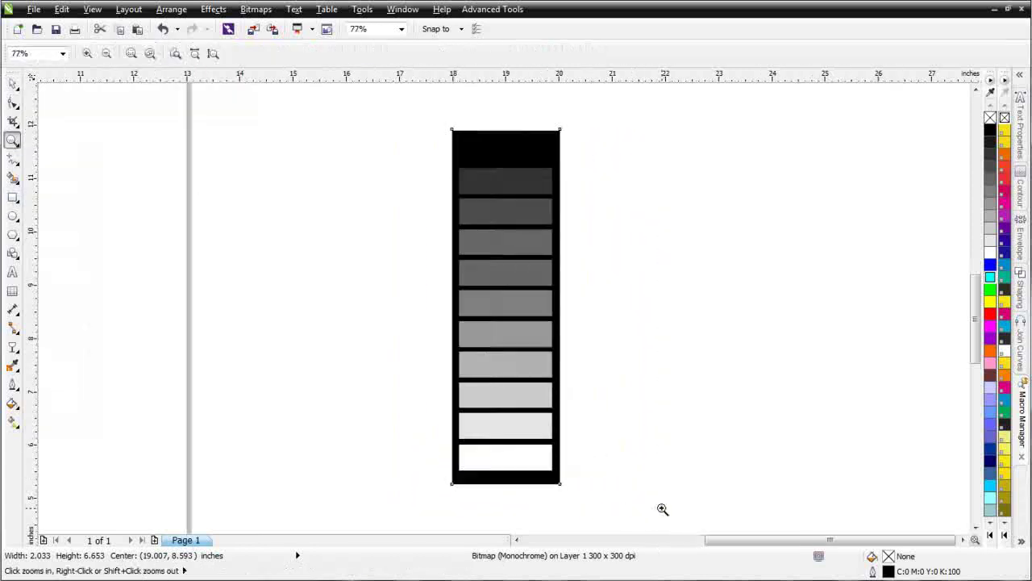
click(12, 197)
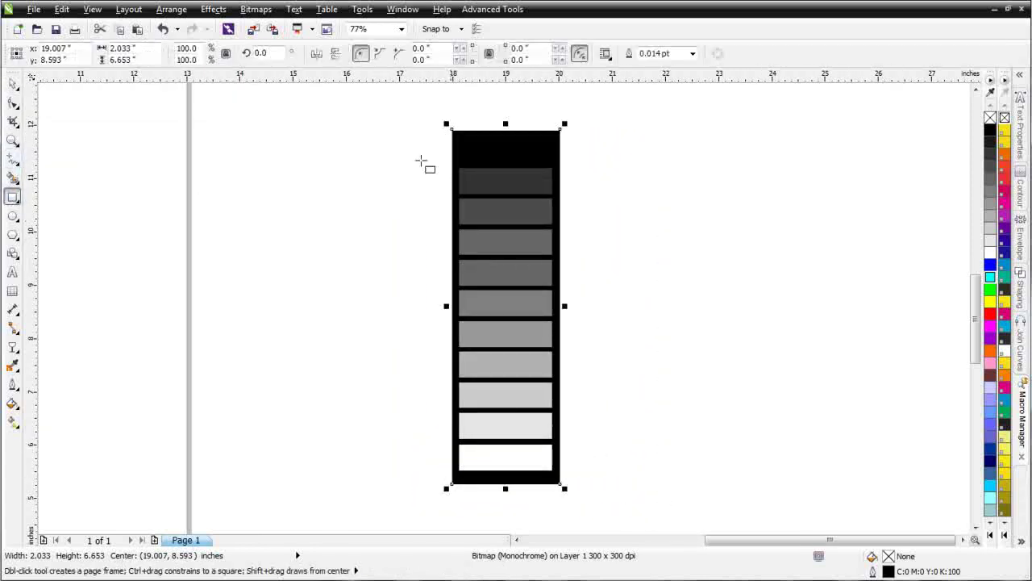
drag(421, 113, 593, 512)
key(space)
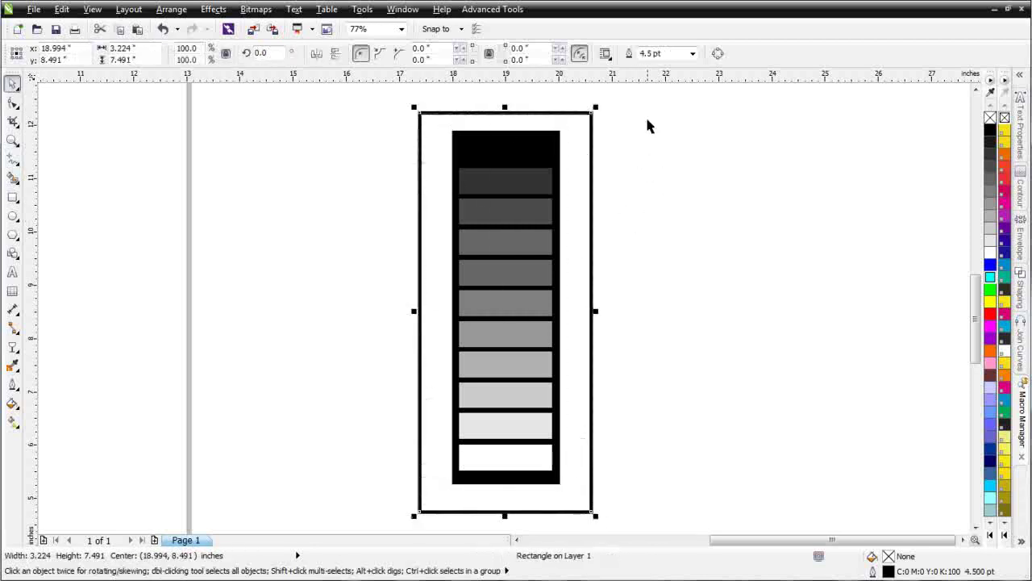
Send the rectangle behind the halftone bitmap and fill it with blue.
right_click(592, 218)
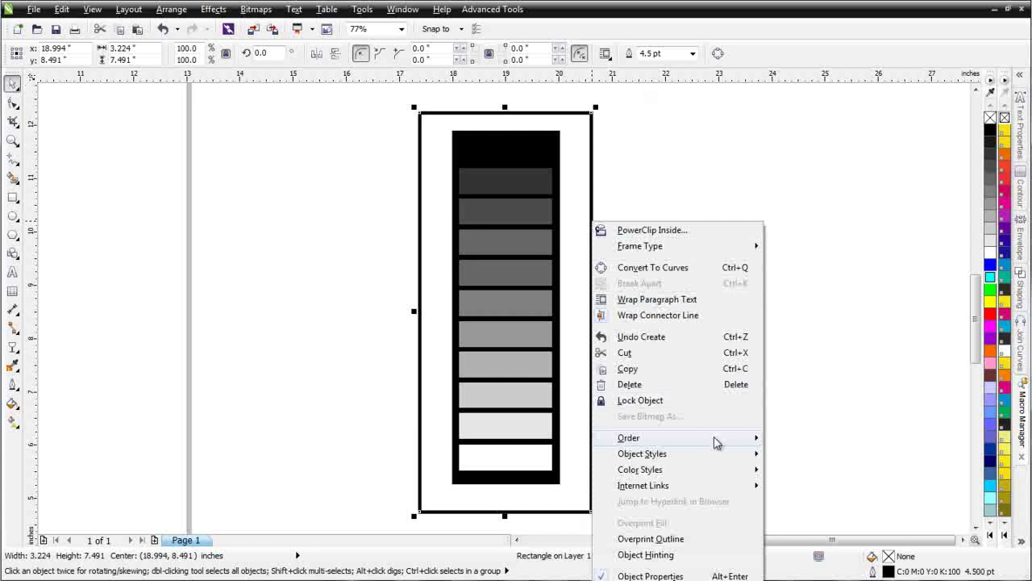
mouse_move(719, 443)
click(814, 455)
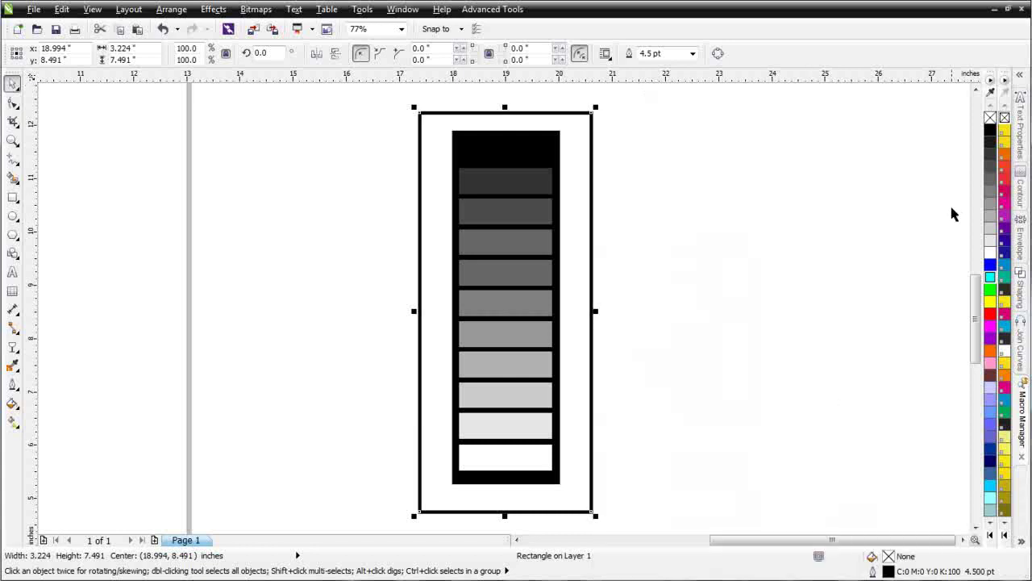
click(991, 265)
click(700, 322)
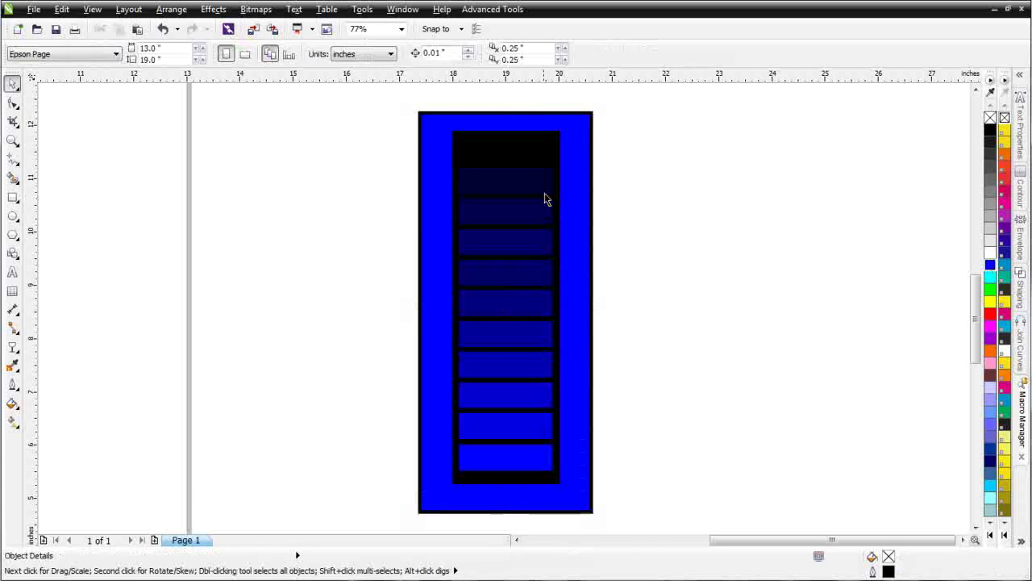
Recolor the halftone bitmap's black areas with PANTONE Rubine Red C.
click(521, 176)
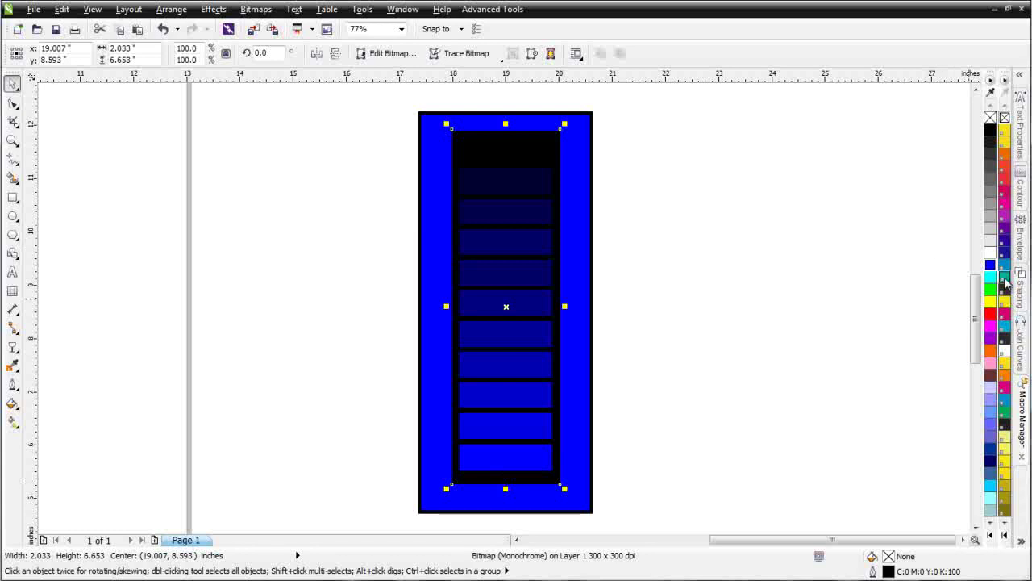
right_click(1004, 191)
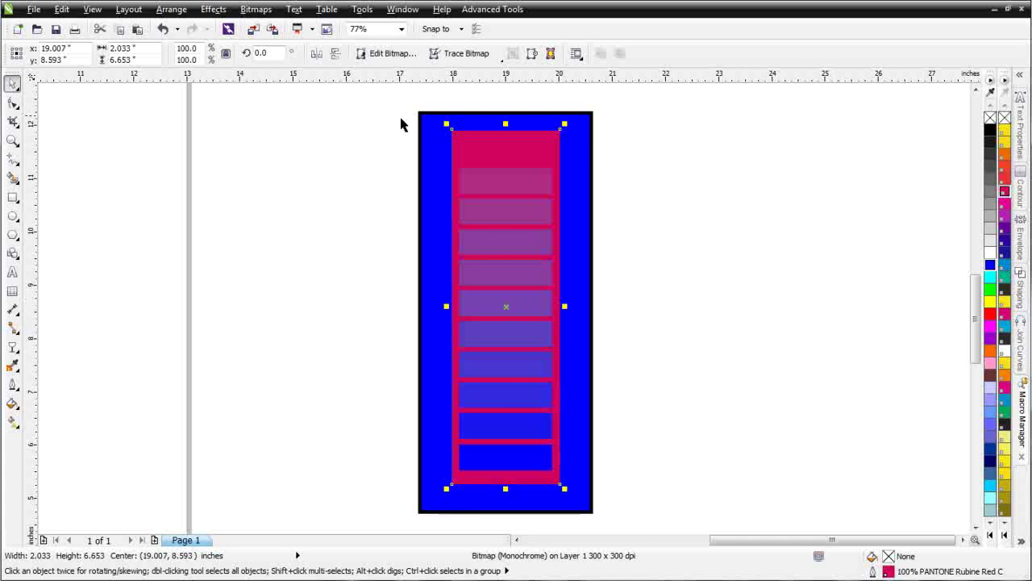
Check the swatch colors over the blue with the Color Eyedropper and move the red bitmap beside the rectangle, centered at about 22.6, 8.6 inches.
click(13, 365)
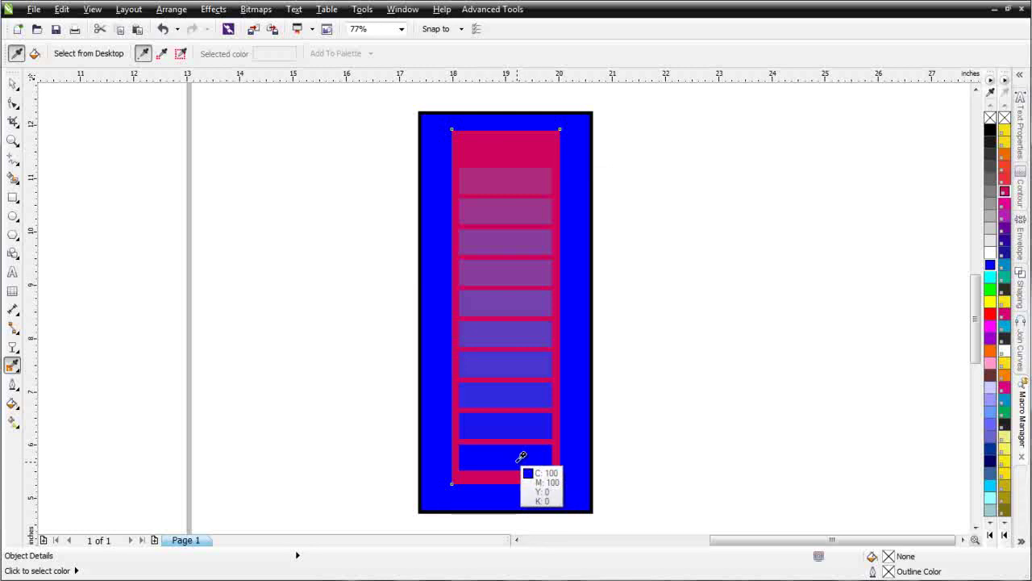
click(13, 86)
drag(479, 144, 669, 144)
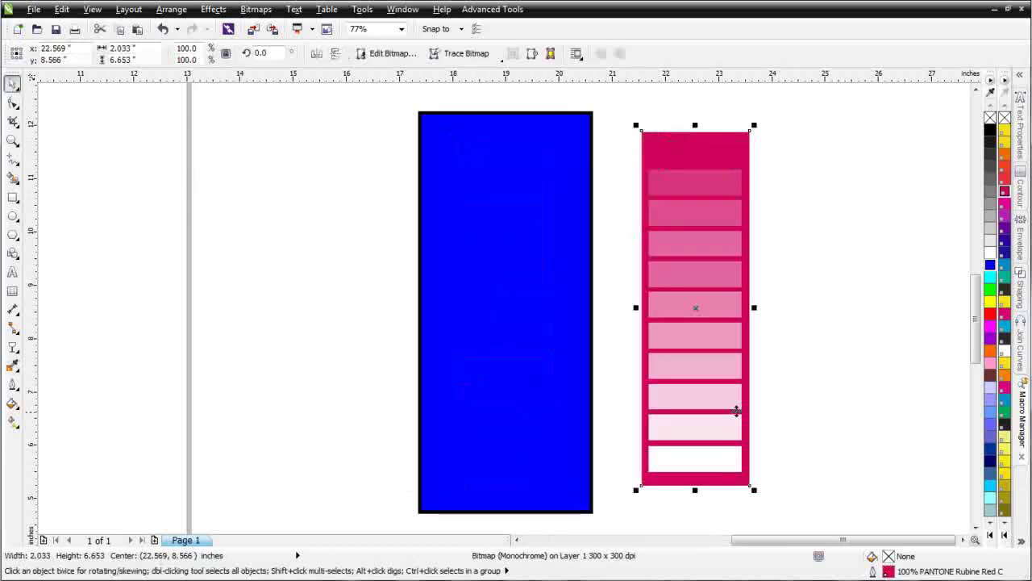